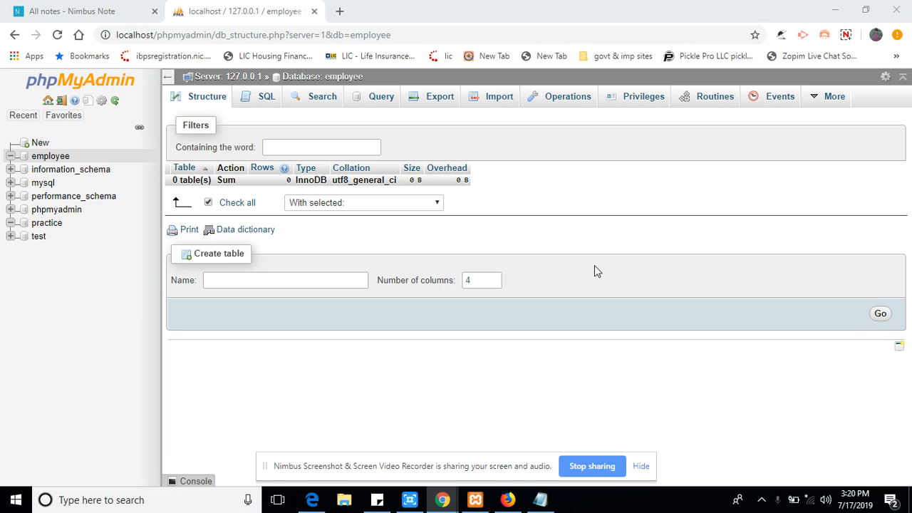
Select the localhost/phpmyadmin/ part of the page address, then deselect it.
click(211, 35)
drag(212, 35, 97, 22)
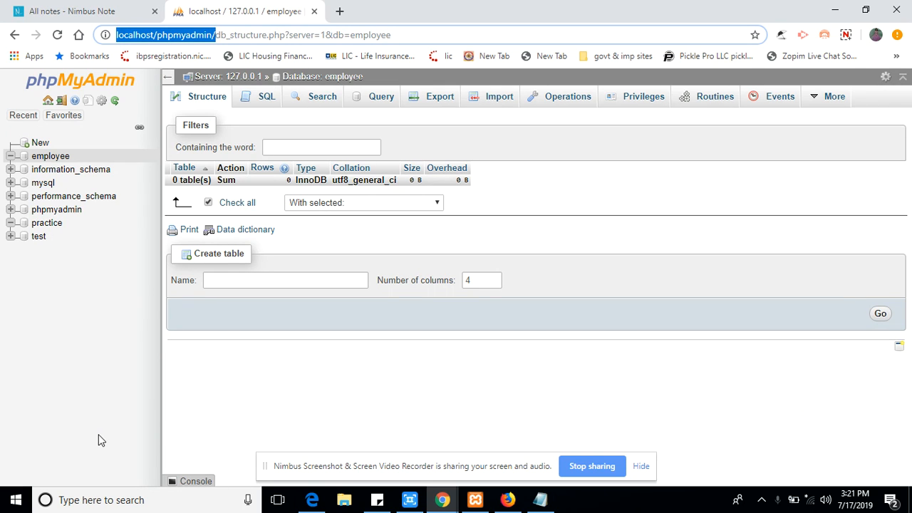
click(257, 388)
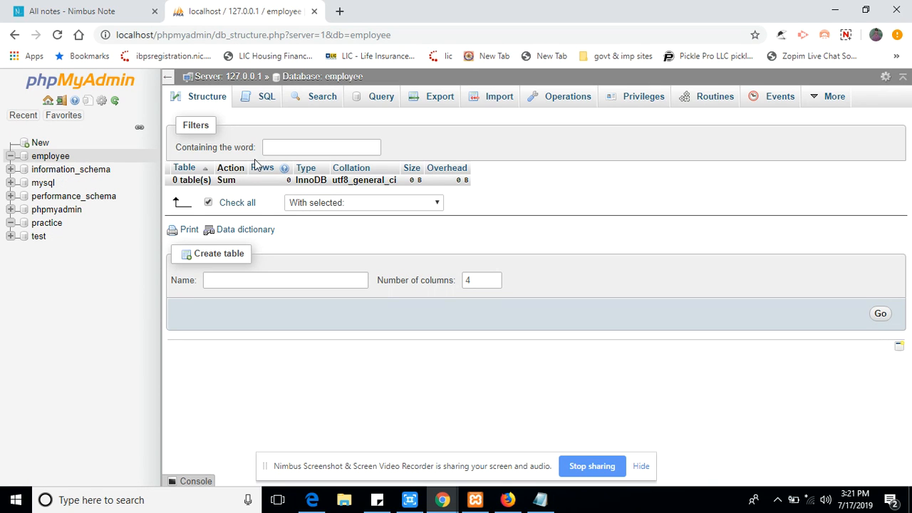
Leave the employee database's table form and go to the server's Databases page.
click(244, 280)
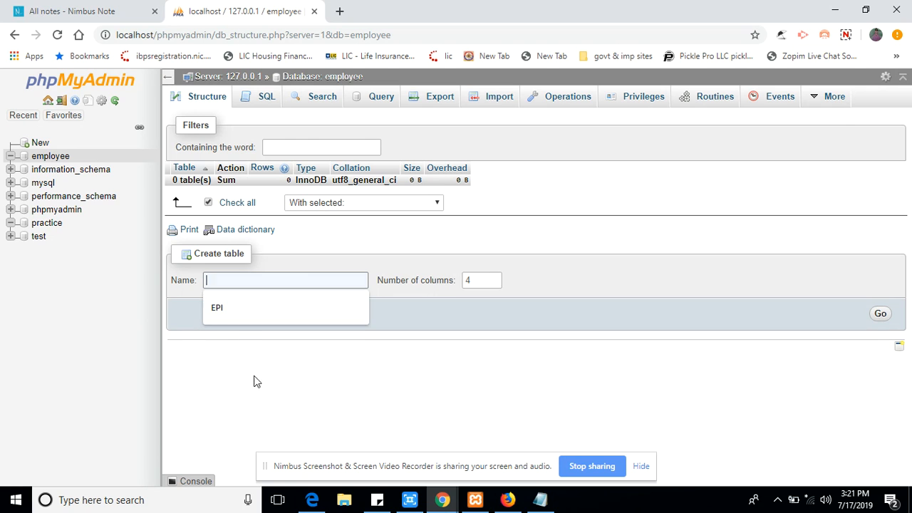
click(22, 115)
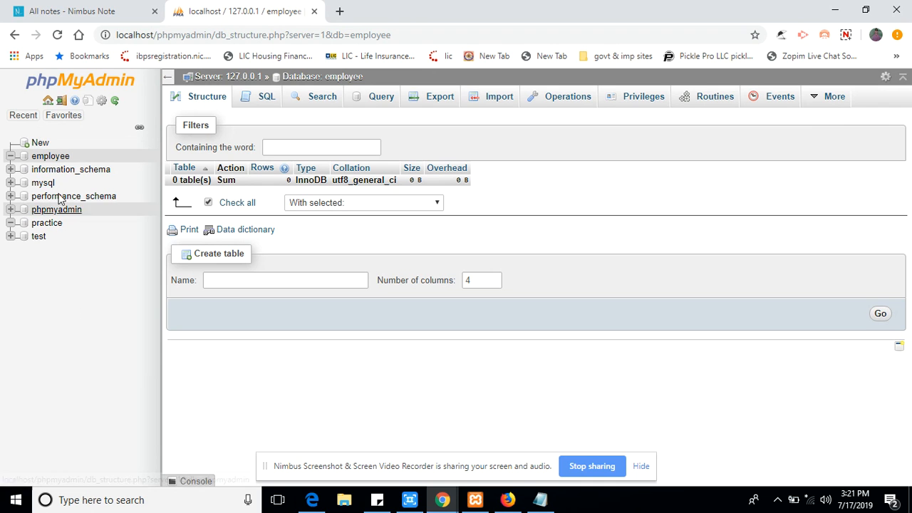
click(39, 144)
Create database EMPLOYEE1 after the name EMPLOYEE is rejected as already existing.
click(210, 202)
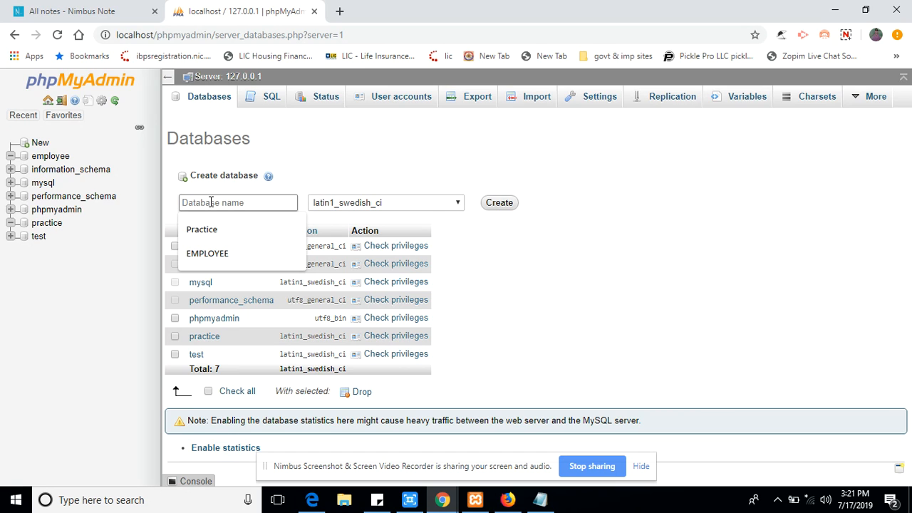
text(e)
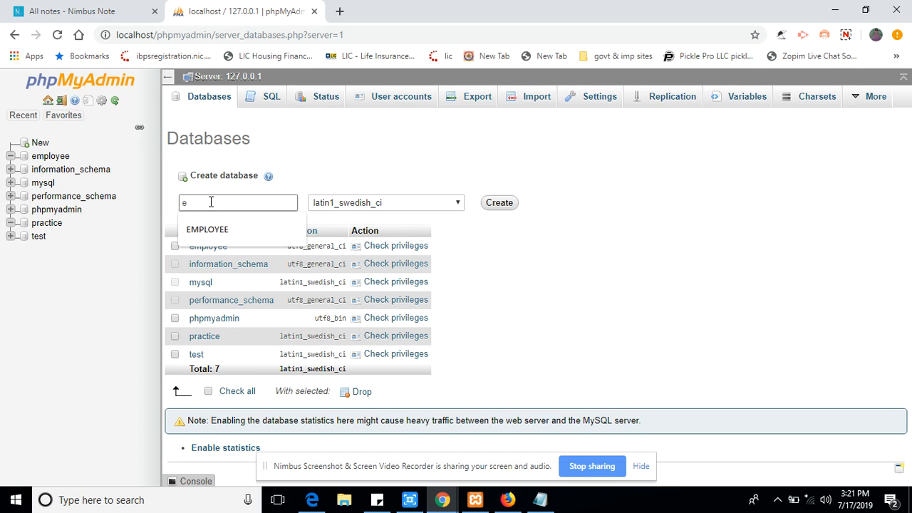
key(BackSpace)
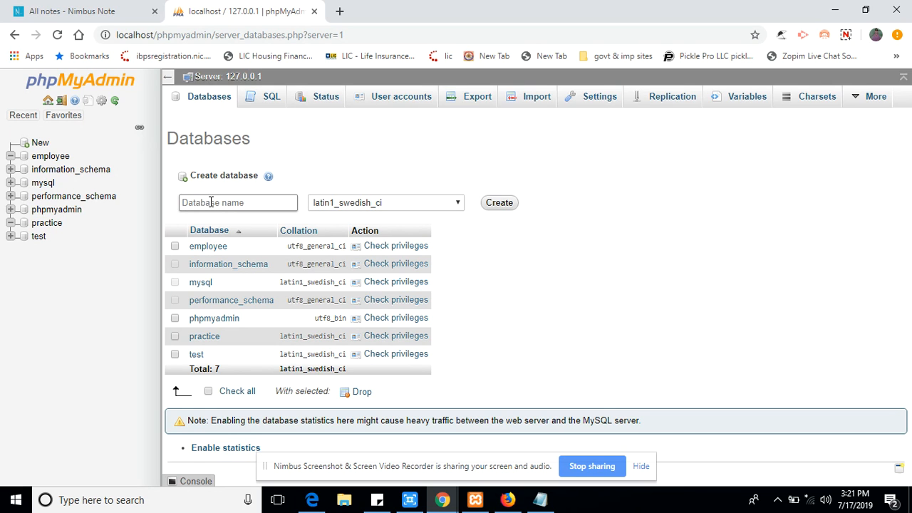
text(EMPL)
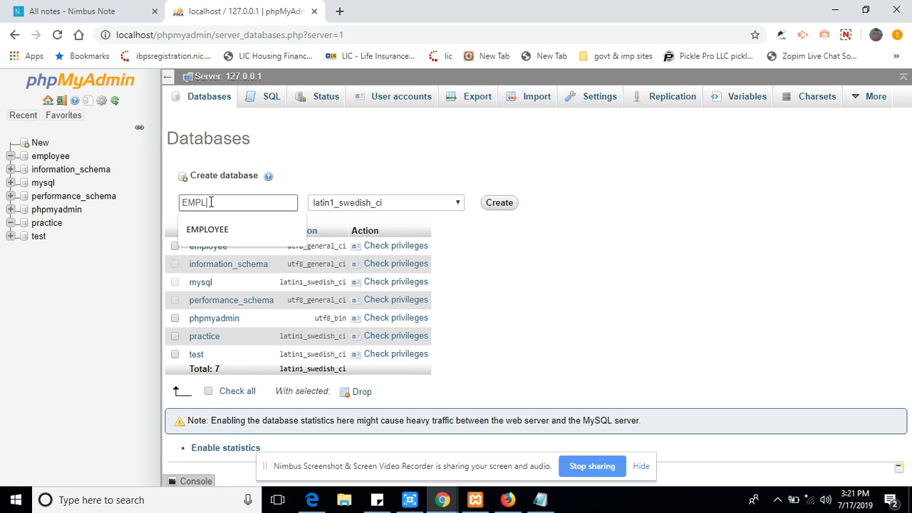
text(OYEE)
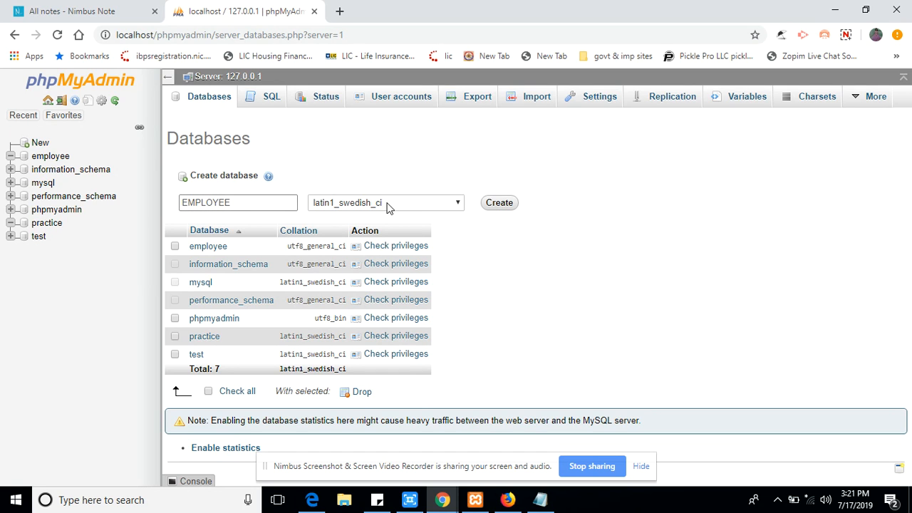
click(499, 204)
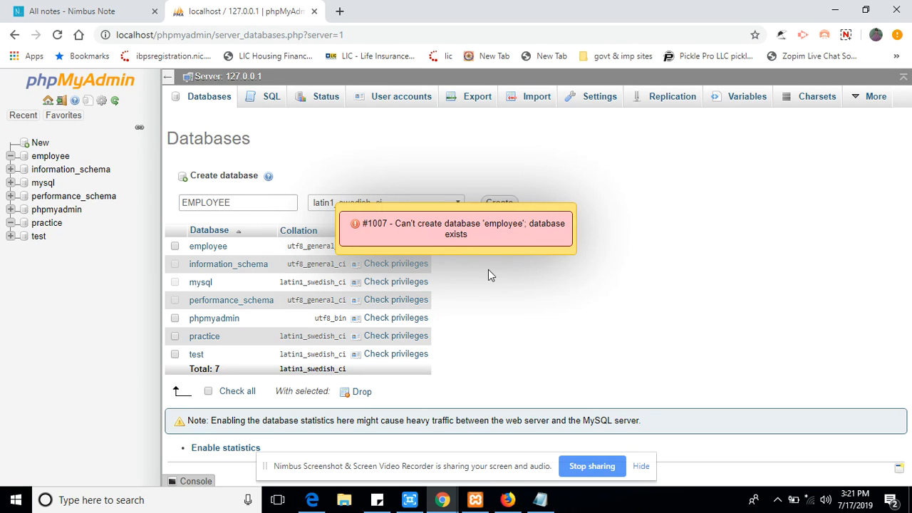
click(241, 202)
text(1)
click(546, 238)
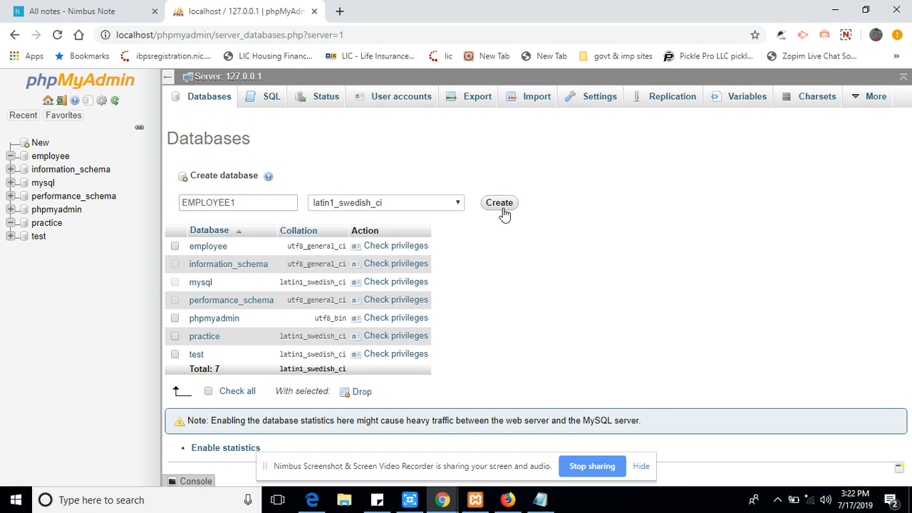
click(499, 203)
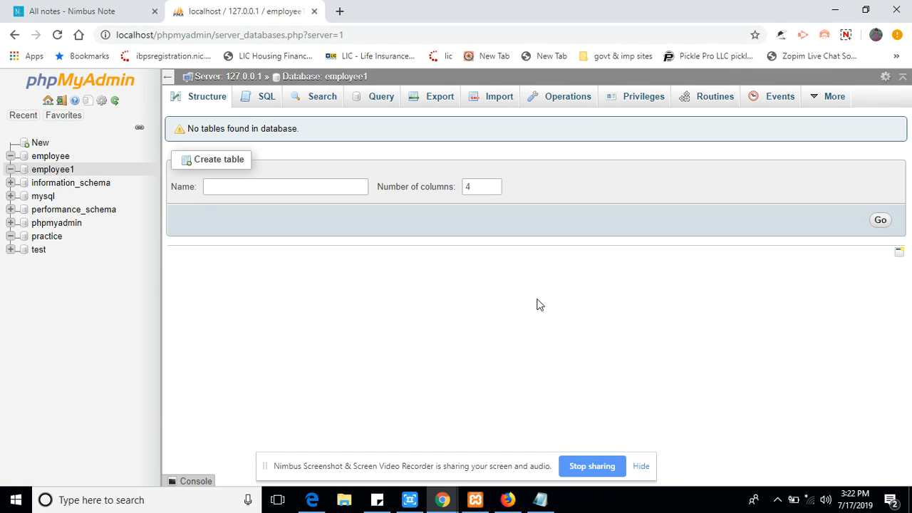
Start a new table EPI with 6 columns in employee1.
click(246, 187)
text(EPI)
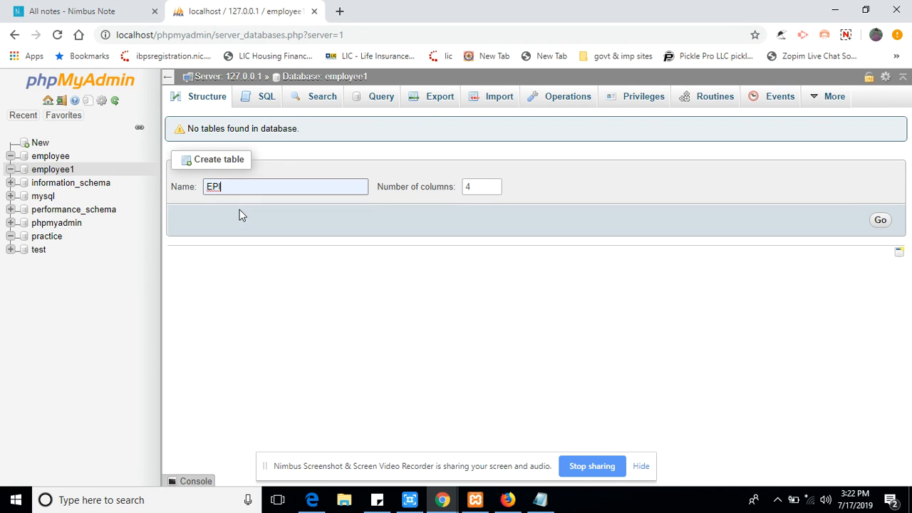
click(475, 186)
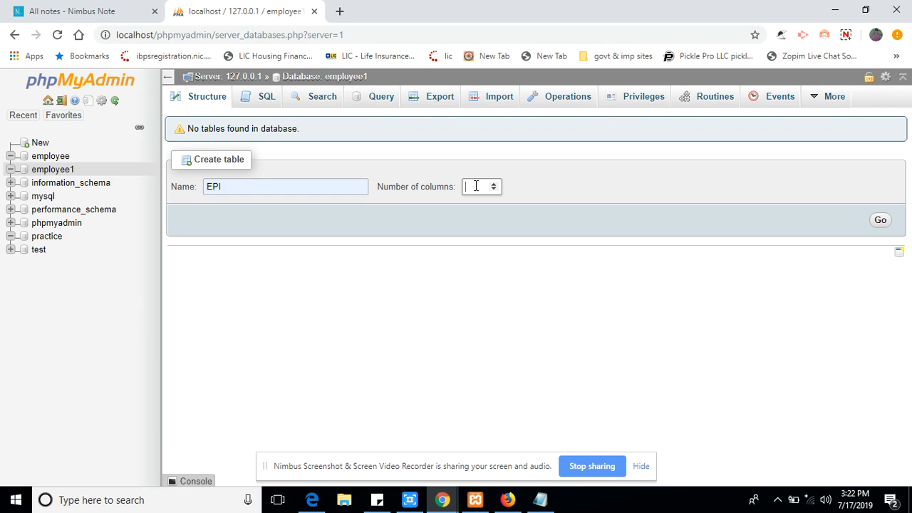
text(6)
click(881, 221)
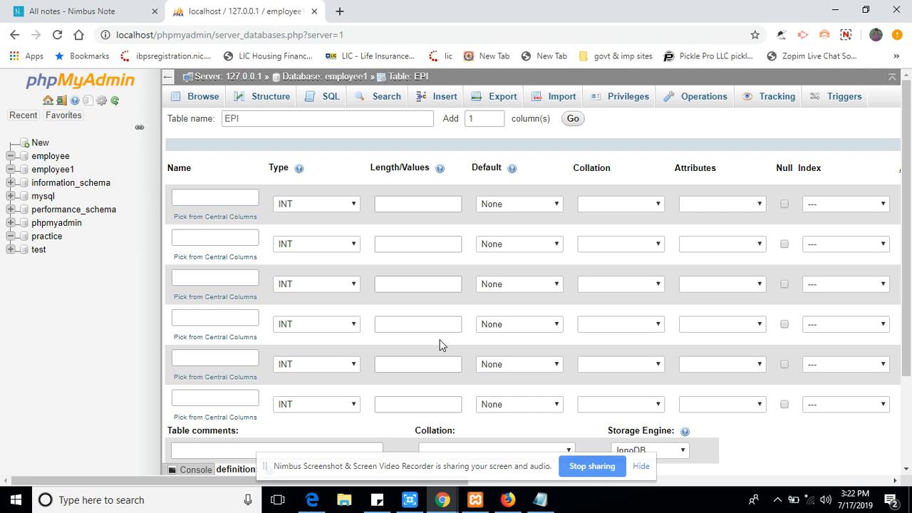
click(539, 500)
click(134, 149)
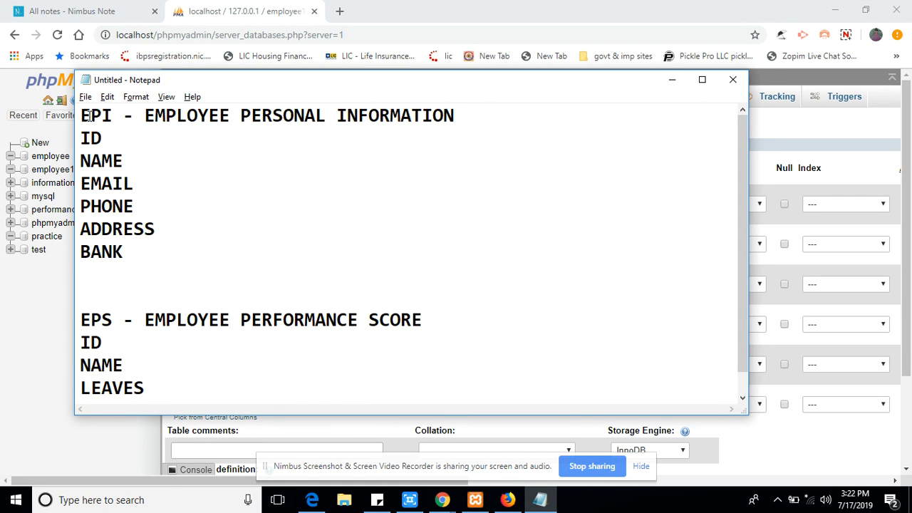
drag(154, 114, 444, 119)
drag(147, 320, 437, 320)
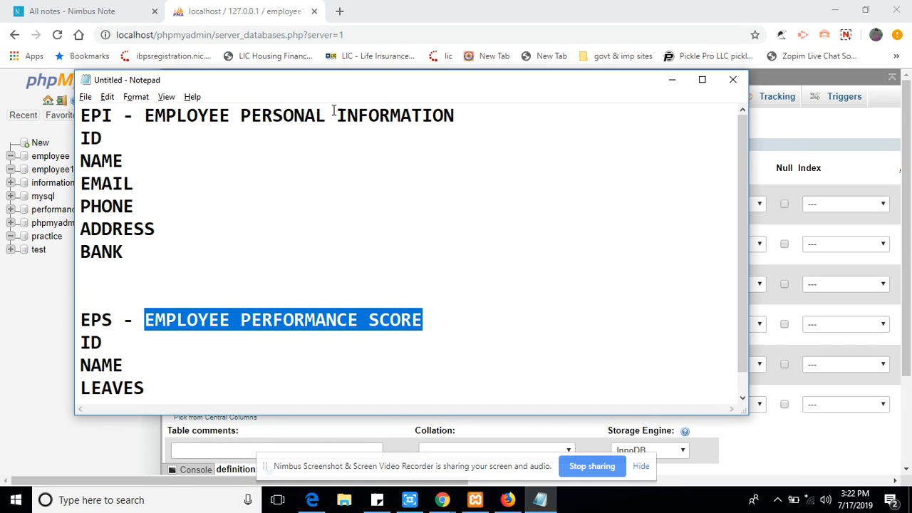
drag(81, 132, 126, 265)
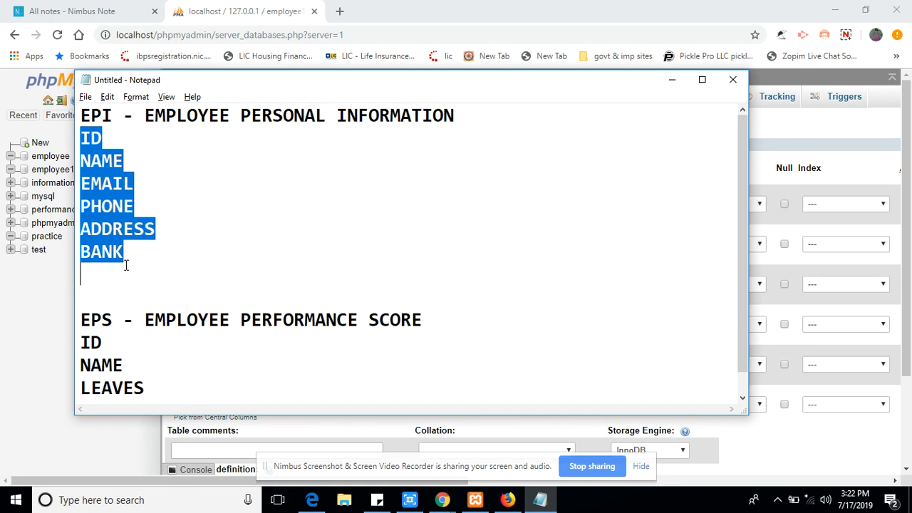
click(672, 80)
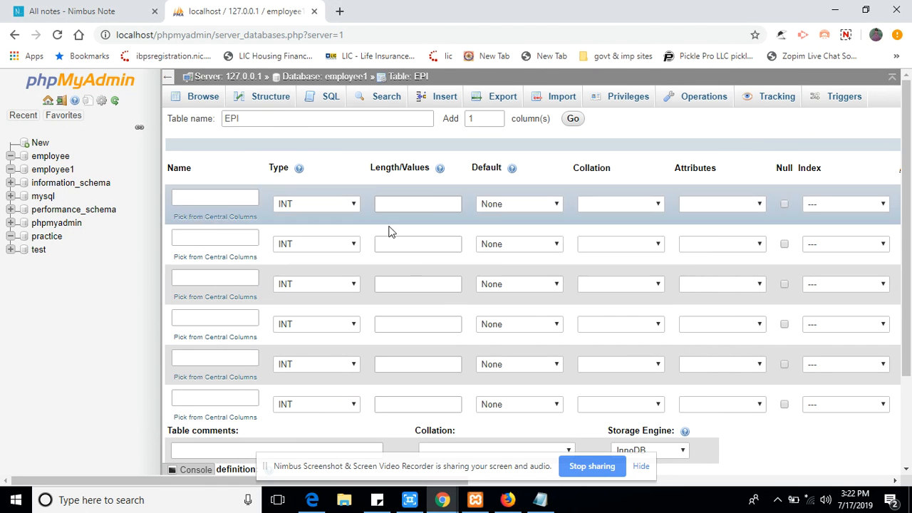
Name the first three EPI columns ID, NAME and EMAIL.
click(213, 196)
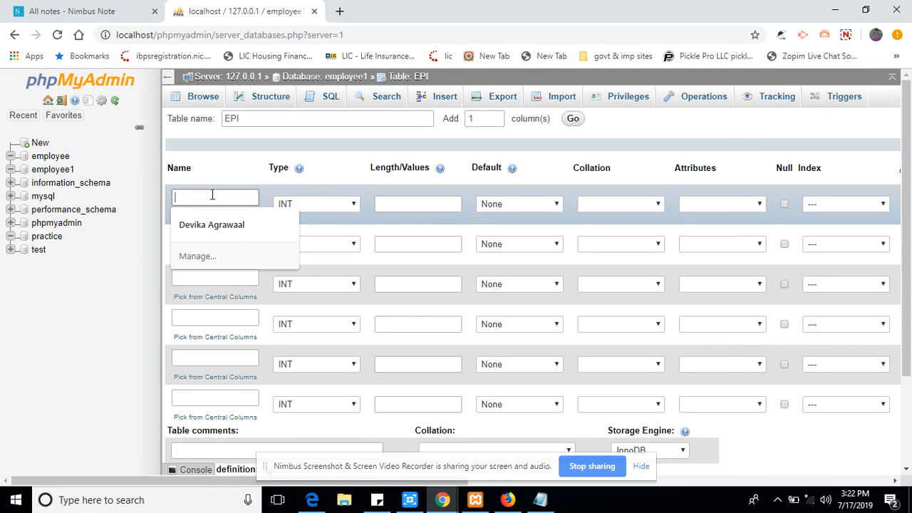
text(I)
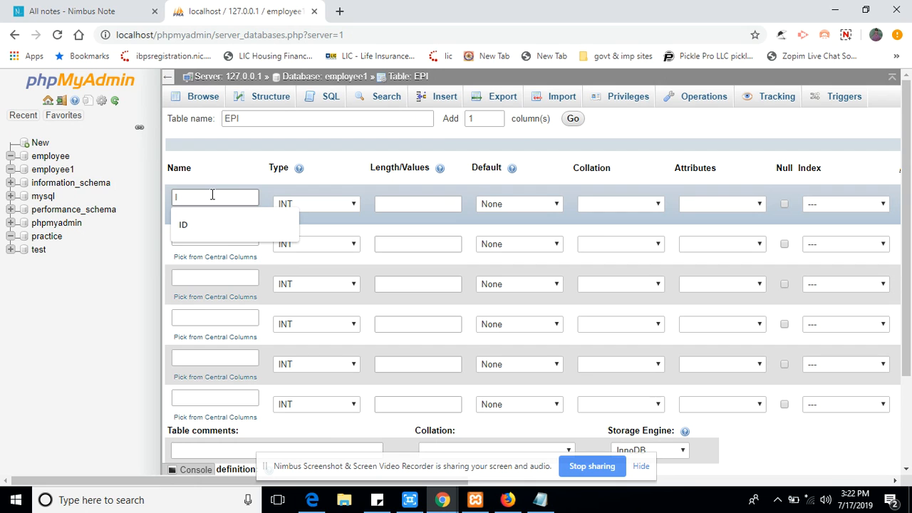
text(D)
click(204, 237)
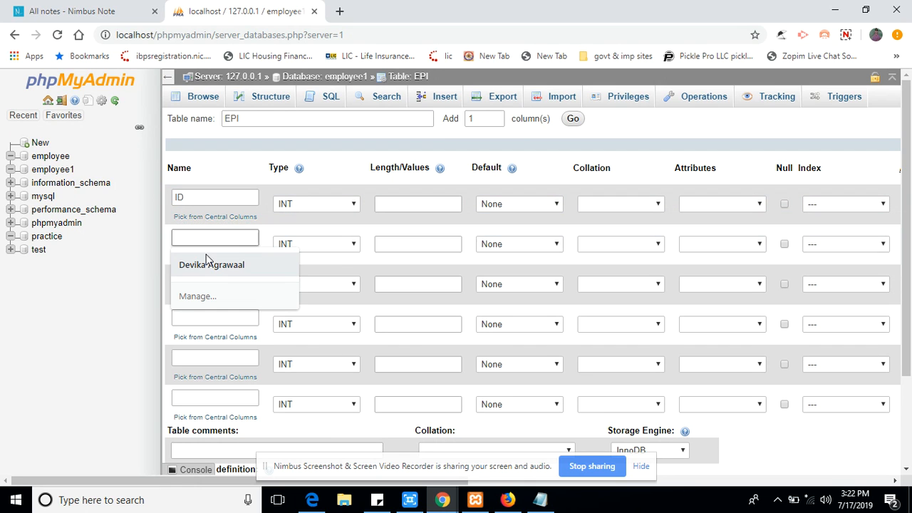
text(N)
click(212, 262)
click(207, 280)
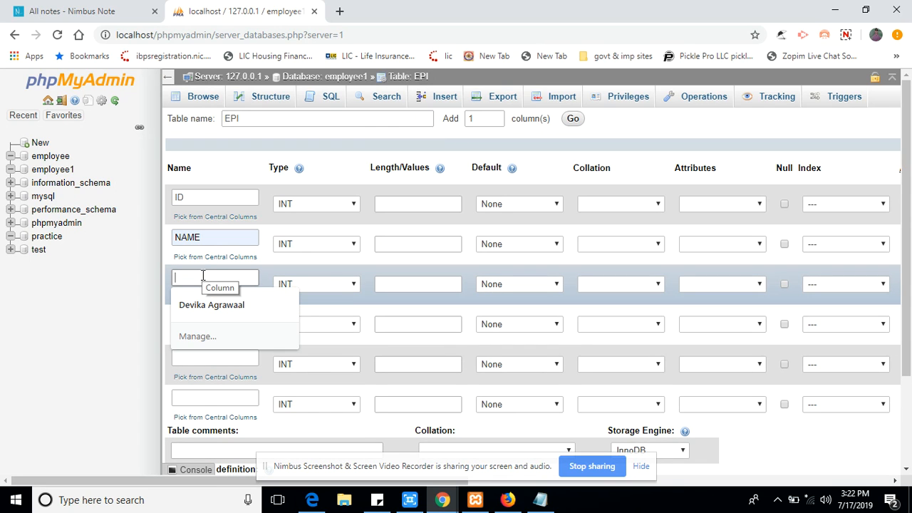
text(EMAIL)
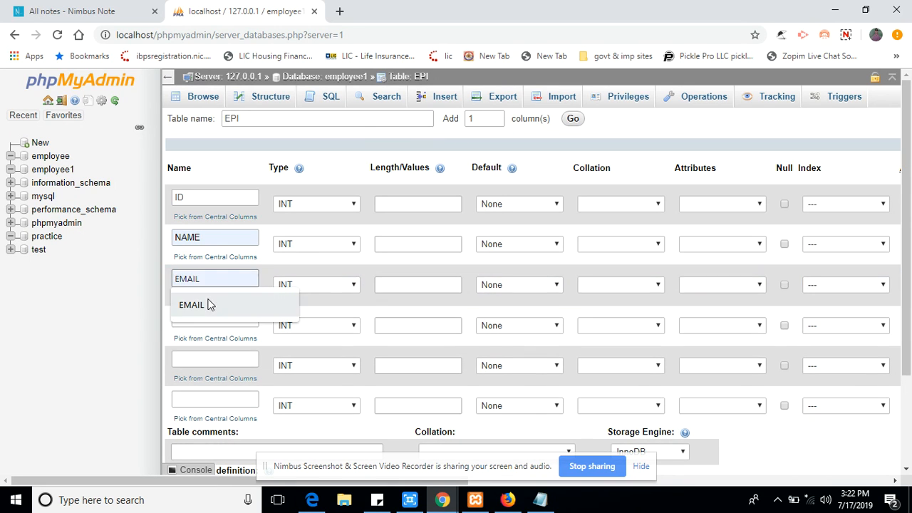
click(207, 305)
Name the remaining three EPI columns PHONE, ADDRESS and BANK.
click(200, 315)
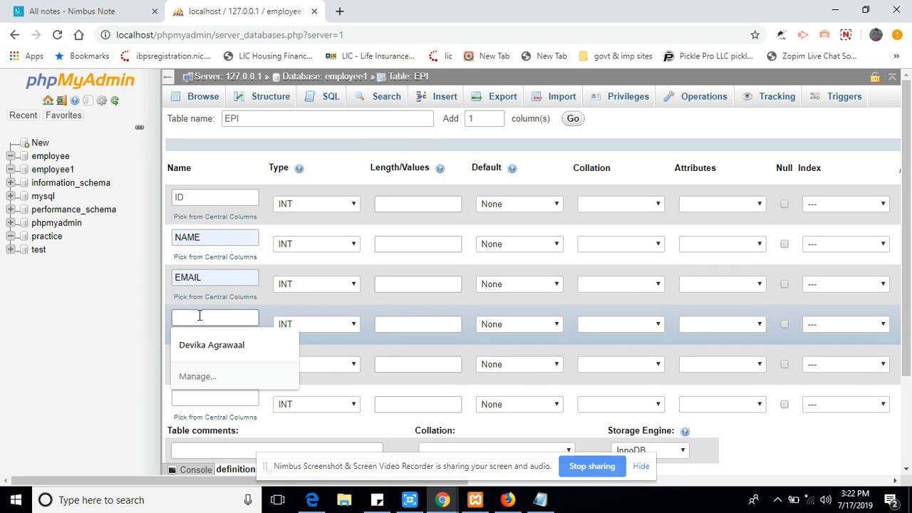
text(P)
click(203, 345)
click(201, 359)
text(ADDRESS)
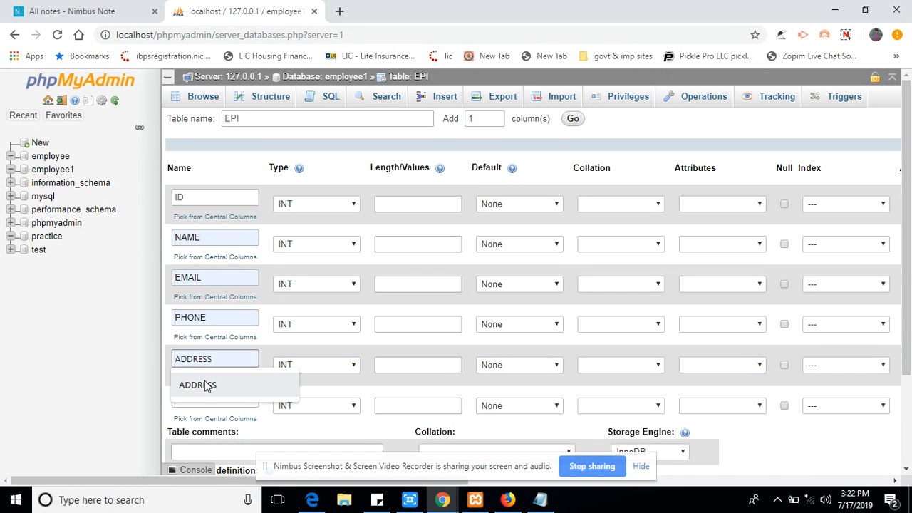
click(203, 385)
click(183, 394)
text(BANK)
click(207, 422)
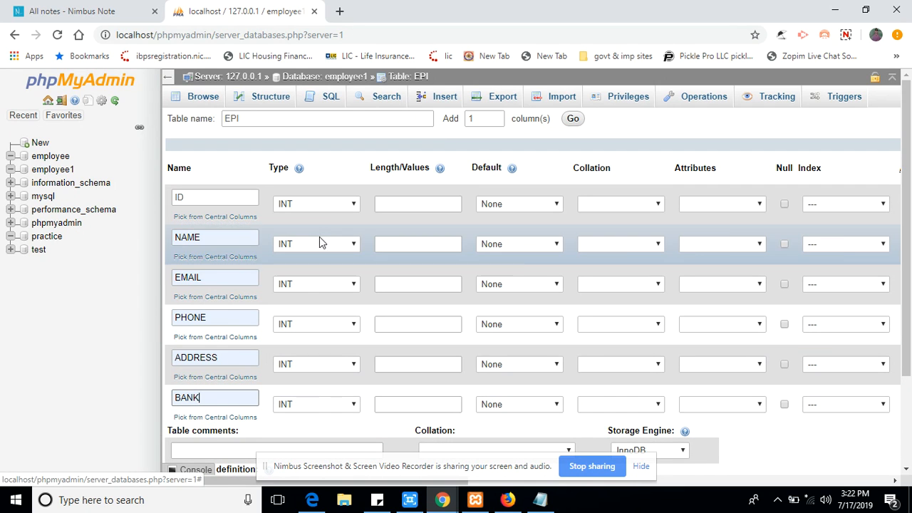
Set column lengths: NAME 255, EMAIL 255, PHONE 10, ADDRESS 255, BANK 255.
click(403, 204)
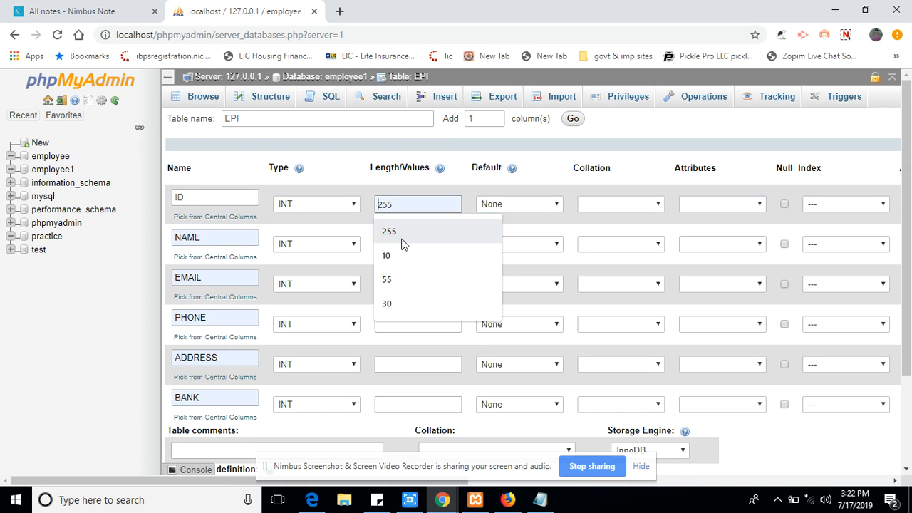
click(402, 235)
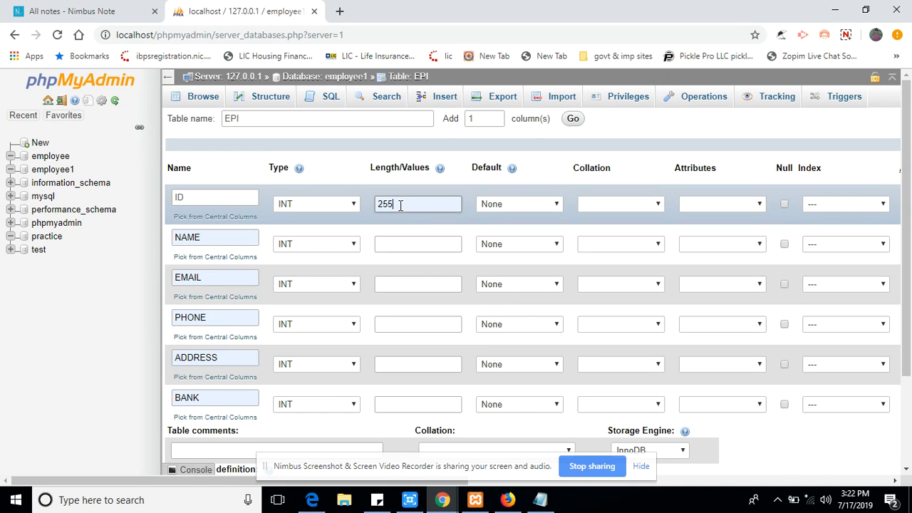
click(383, 204)
key(BackSpace)
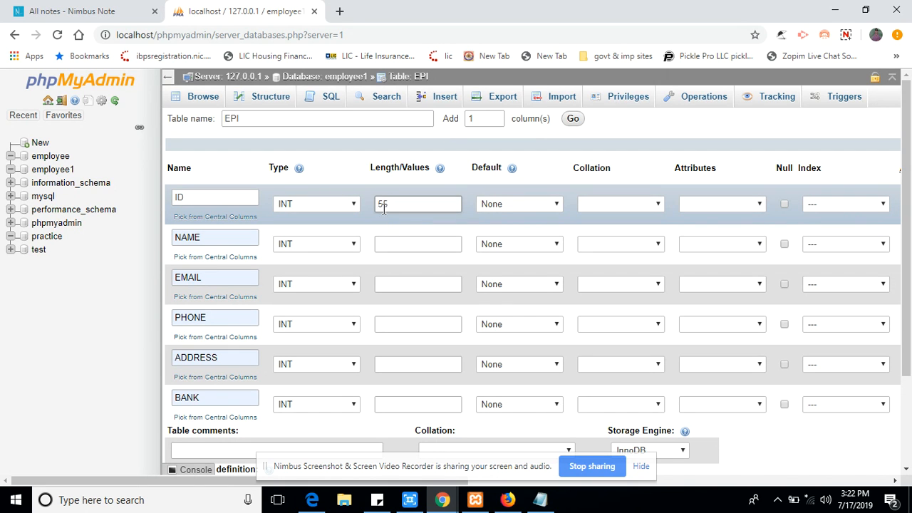
click(386, 242)
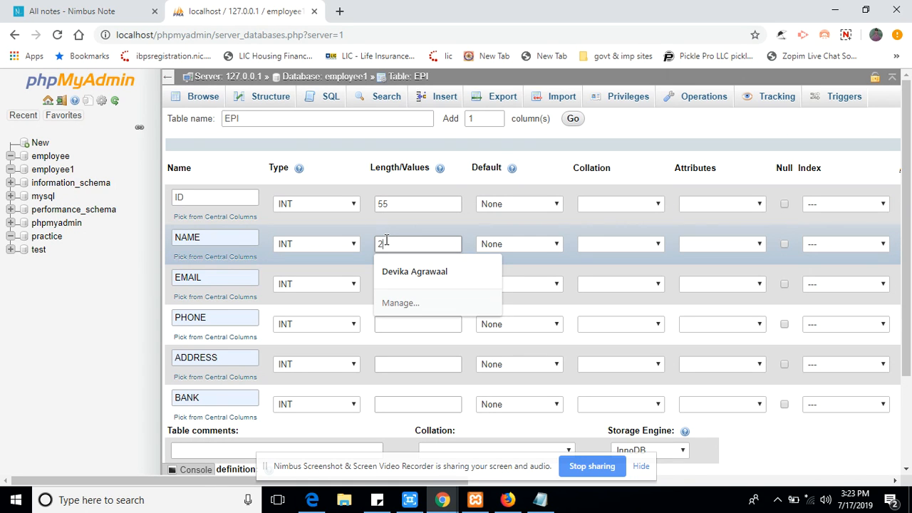
text(255)
click(392, 283)
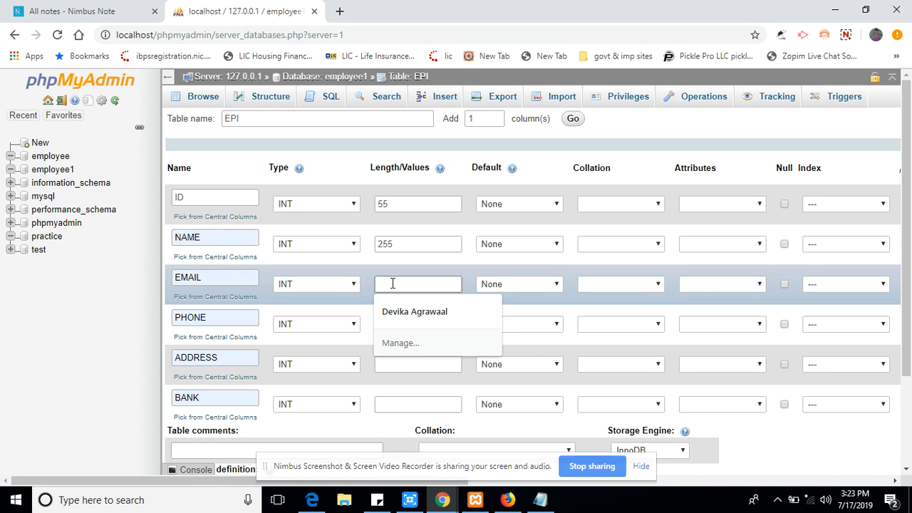
text(255)
click(392, 315)
click(394, 322)
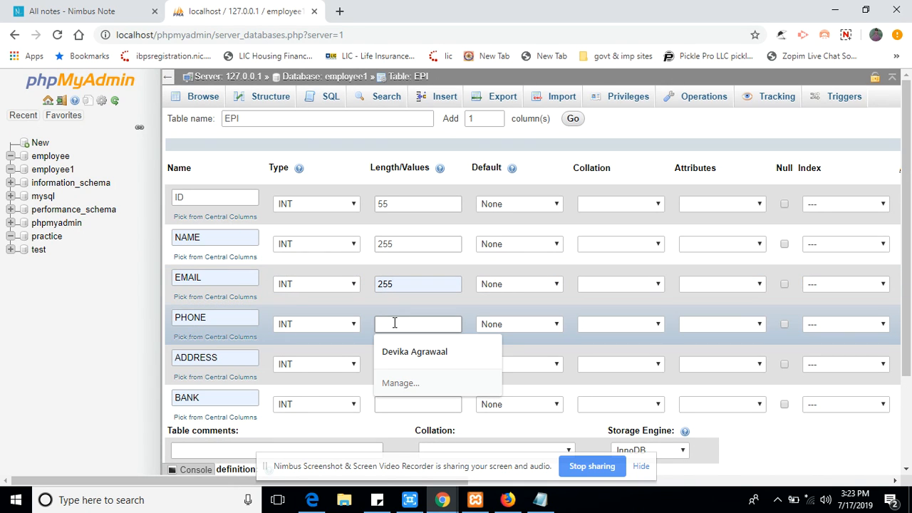
text(10)
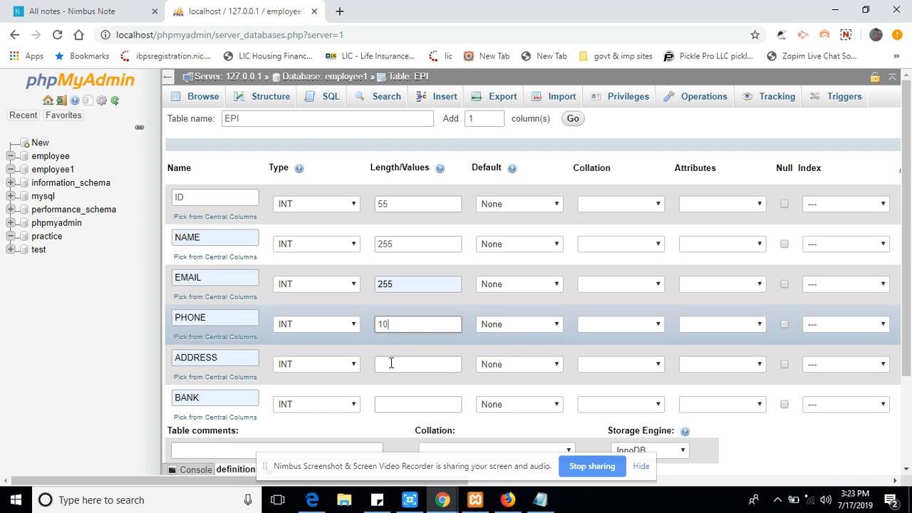
click(390, 364)
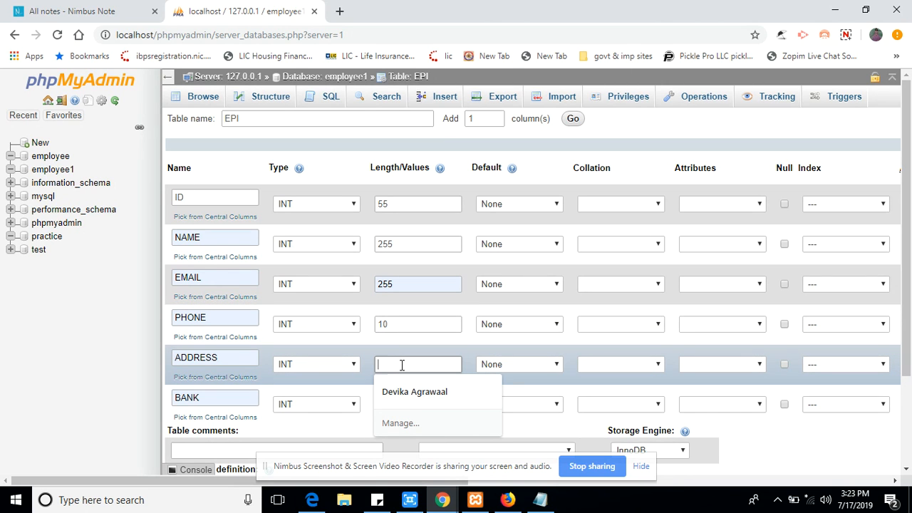
text(255)
click(396, 403)
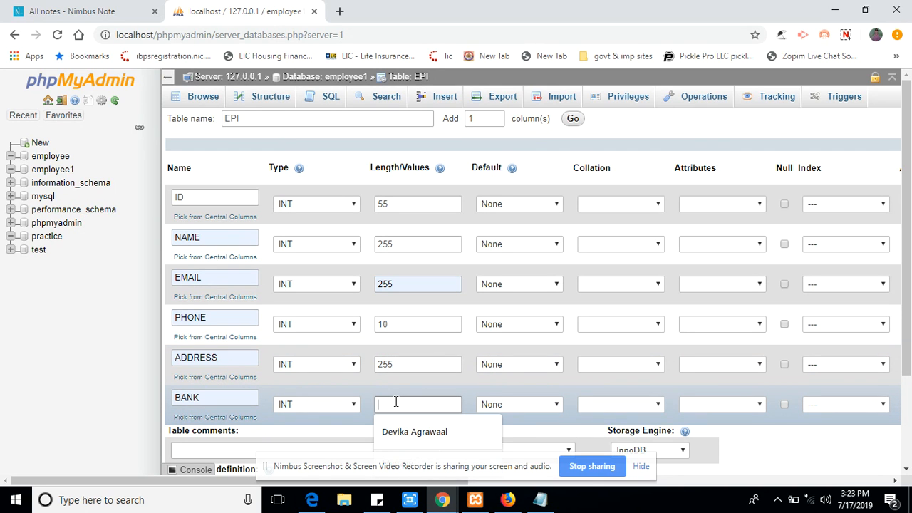
text(255)
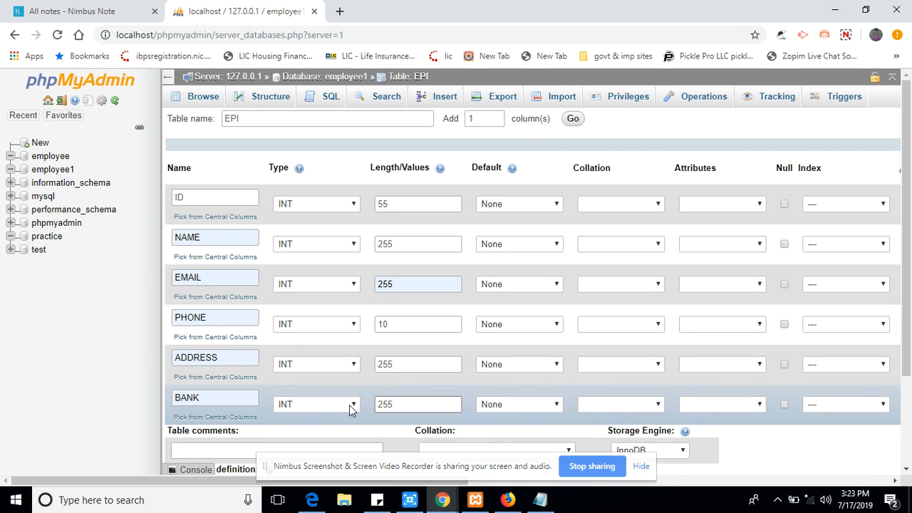
Change the BANK, ADDRESS, EMAIL and NAME column types to VARCHAR.
click(349, 404)
click(347, 192)
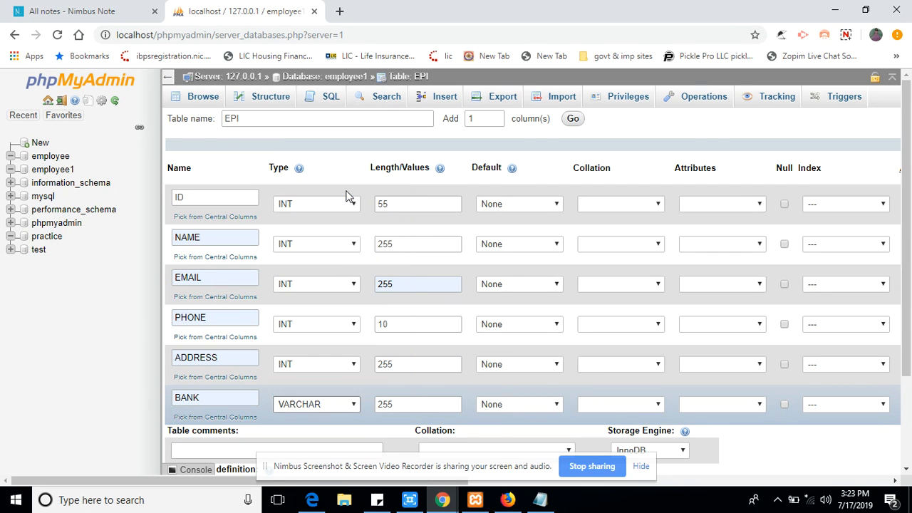
click(329, 362)
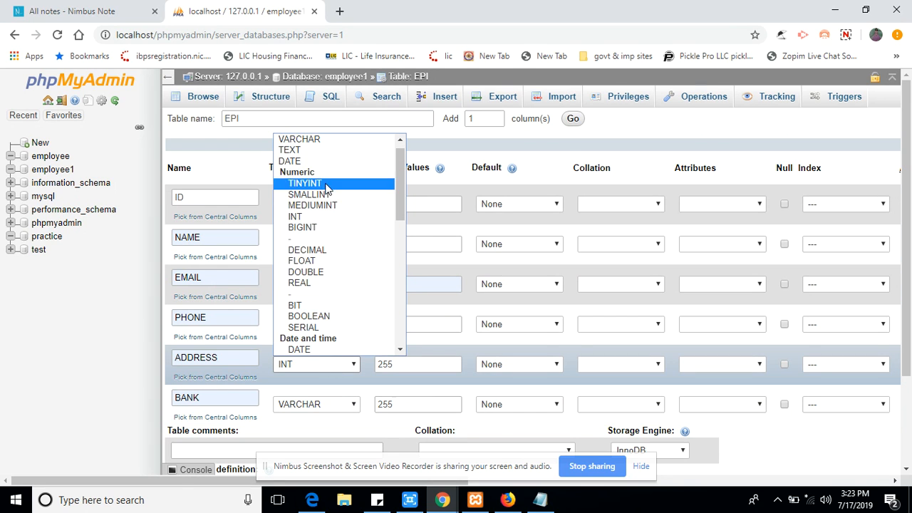
click(327, 140)
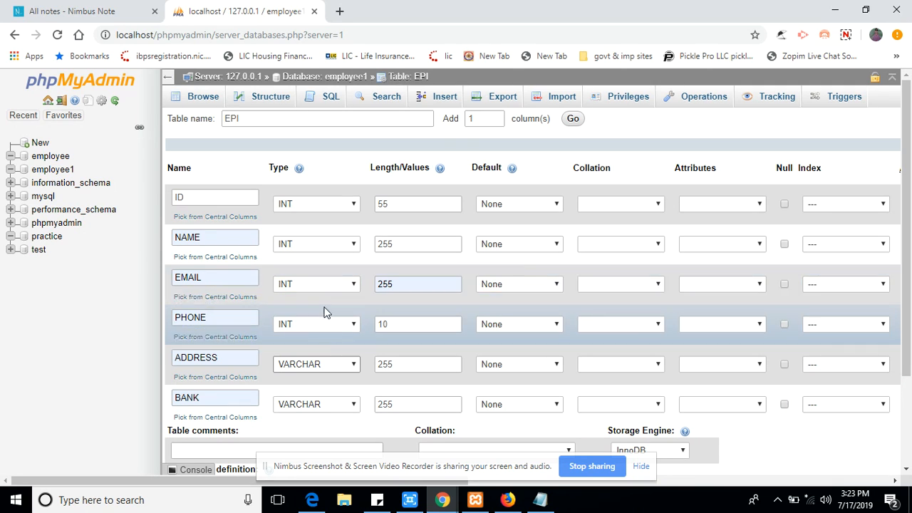
click(317, 284)
scroll(324, 71, up, 2)
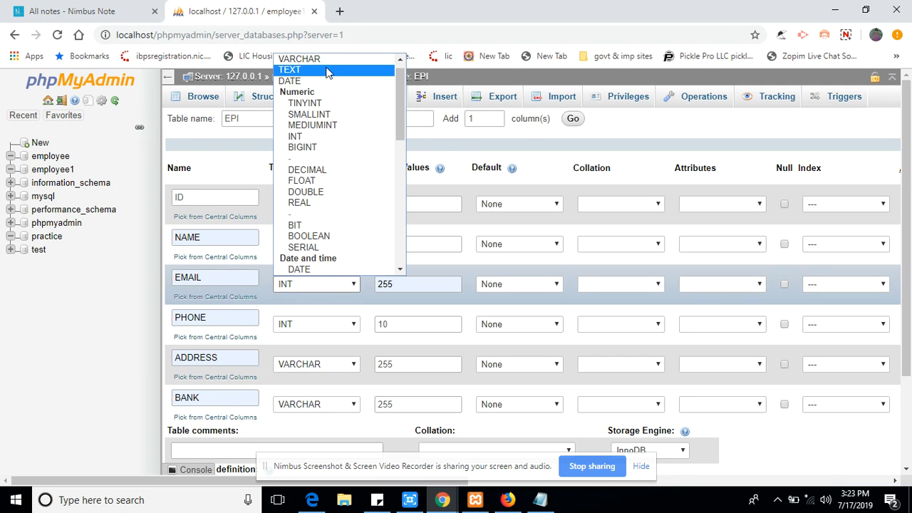
click(324, 63)
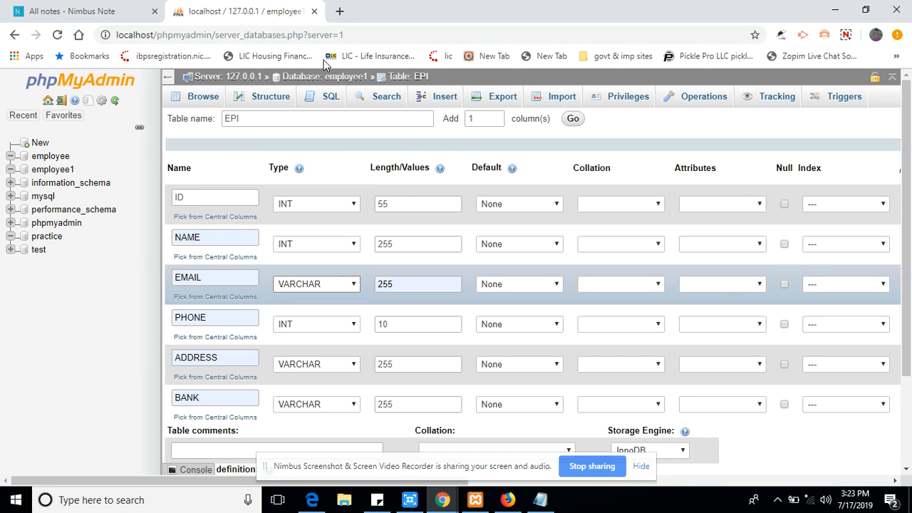
click(347, 245)
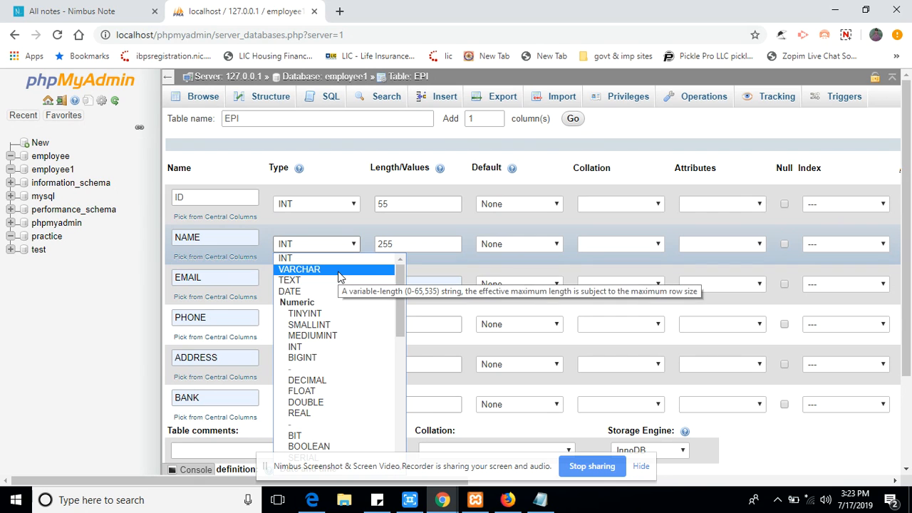
click(340, 270)
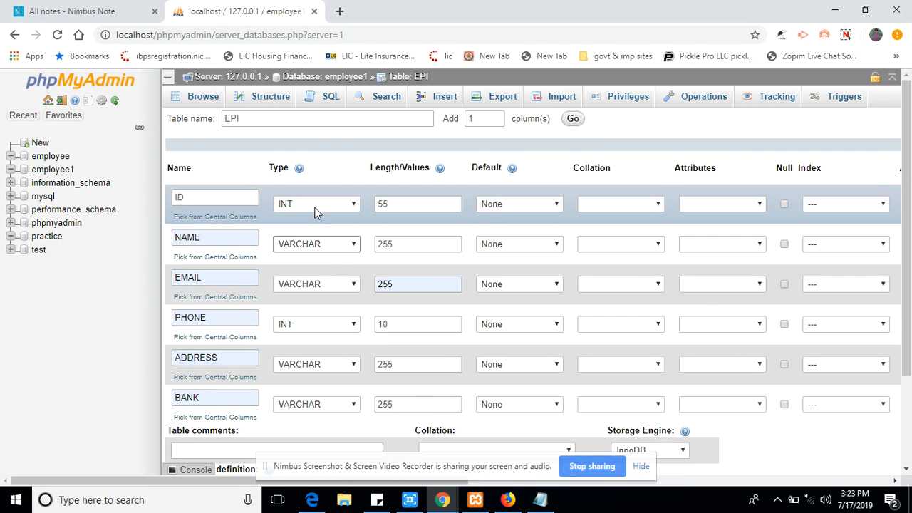
scroll(909, 162, down, 2)
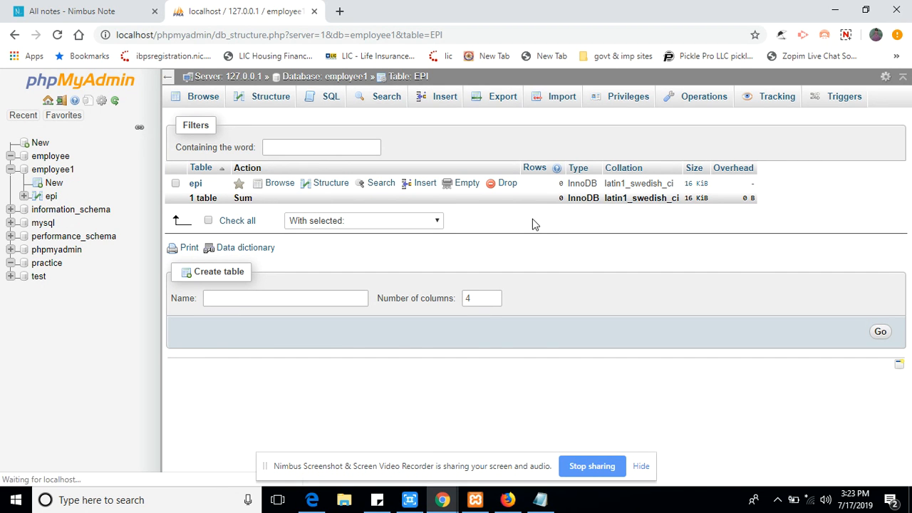
View the epi table's structure, then open its Insert form for new rows.
click(331, 183)
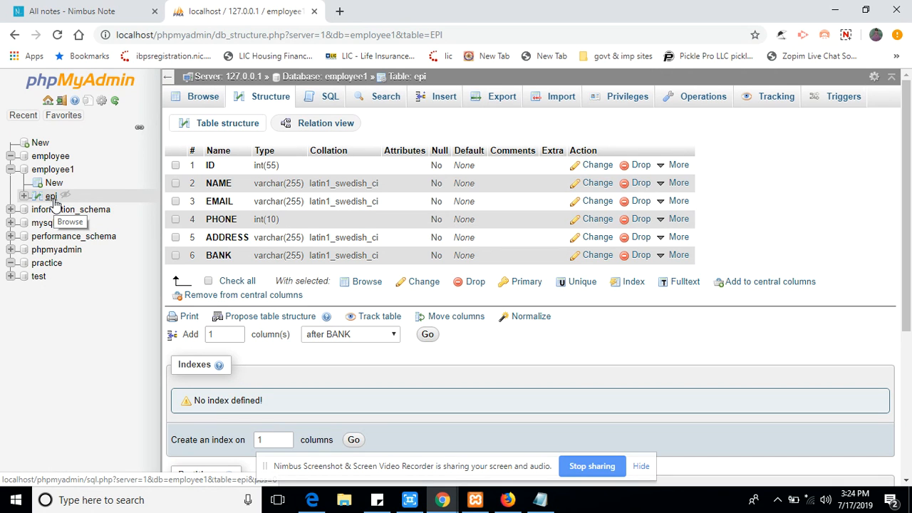
click(446, 100)
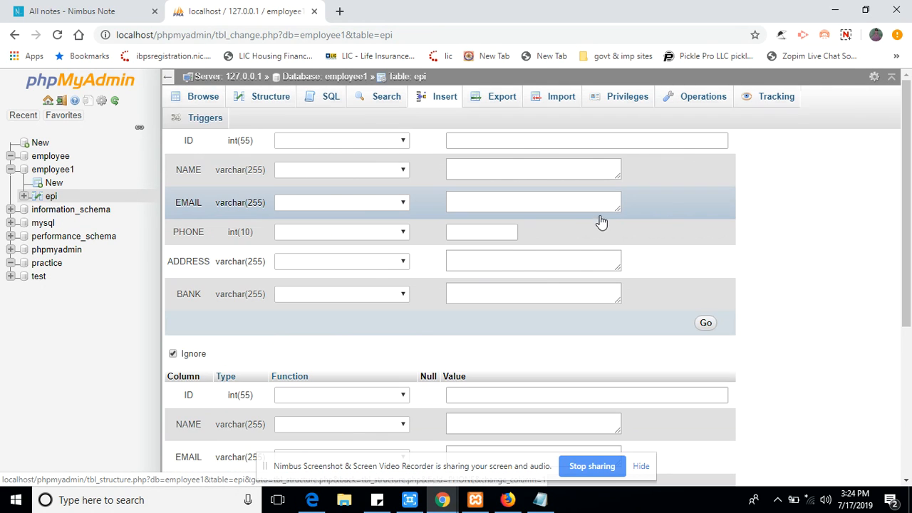
Enter ID 123, name SYSTEMWEBTECH and an e-mail address in the first epi row.
click(344, 141)
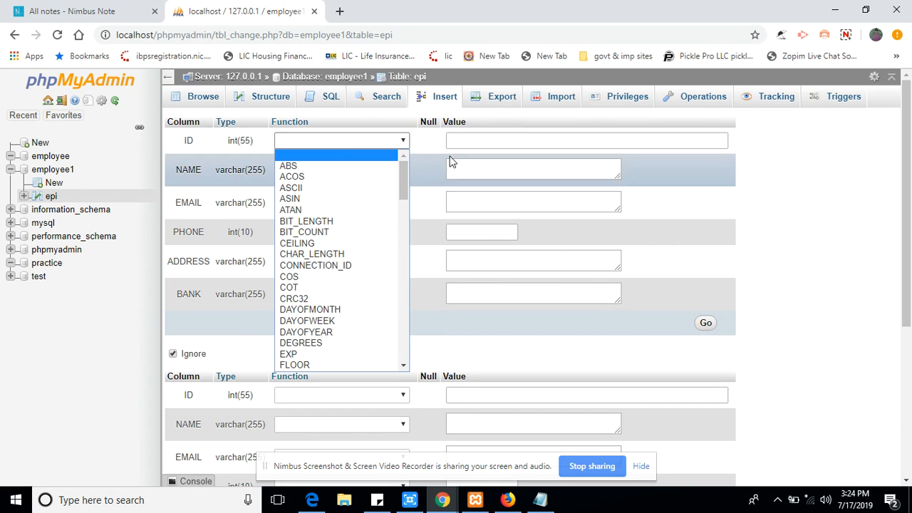
click(474, 139)
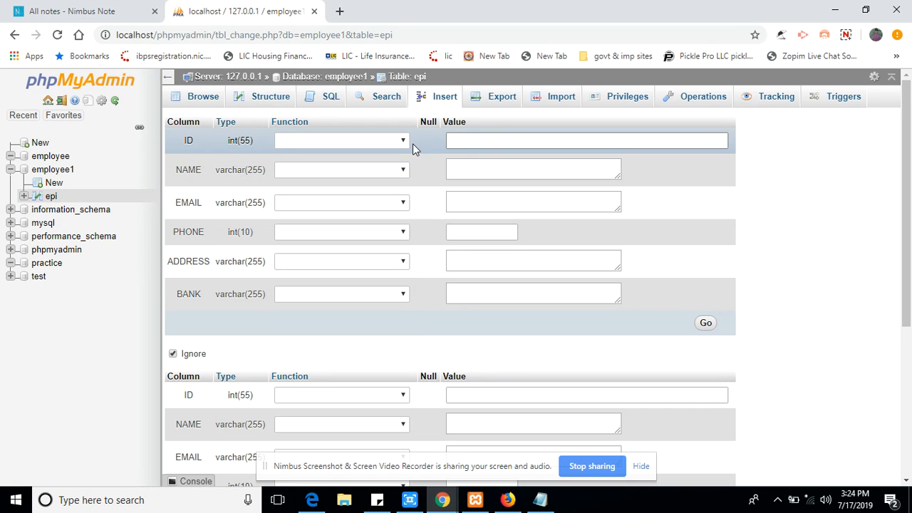
text(123)
click(468, 169)
text(sys)
key(ctrl+a)
key(BackSpace)
text(SYS)
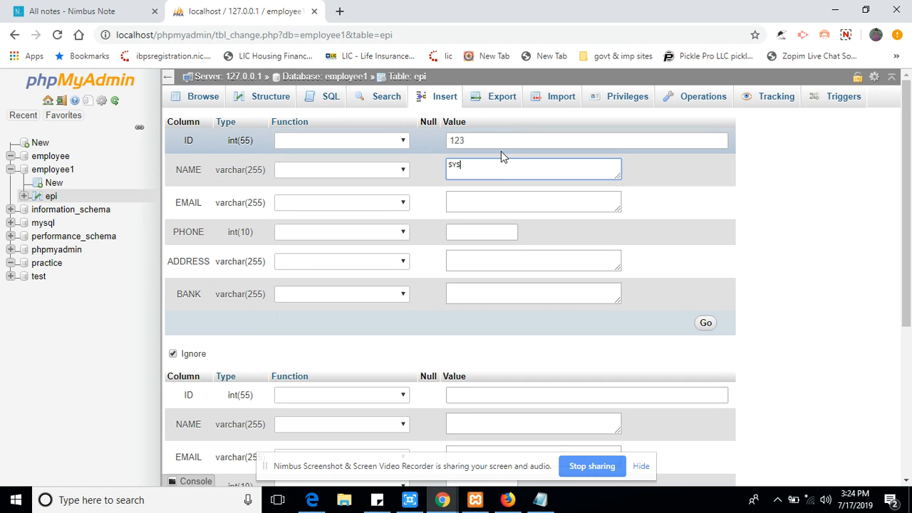
text(TEMWEBTECH)
click(460, 195)
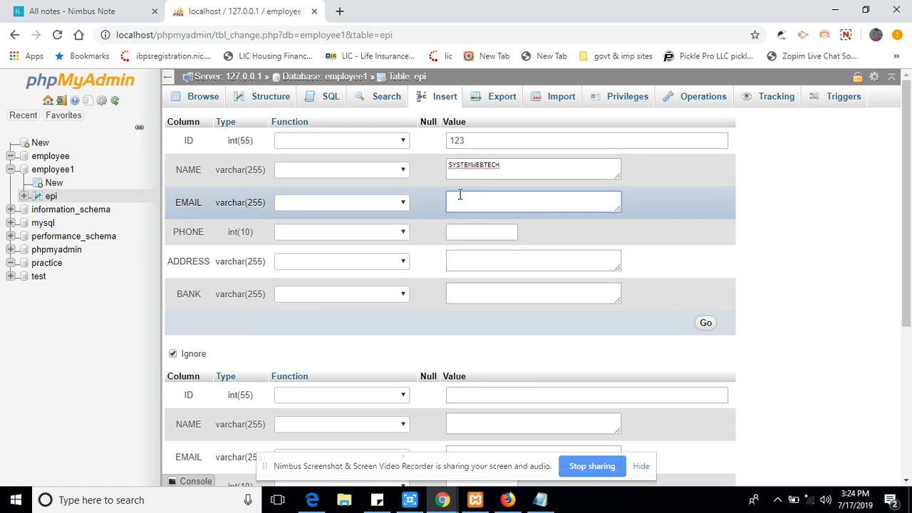
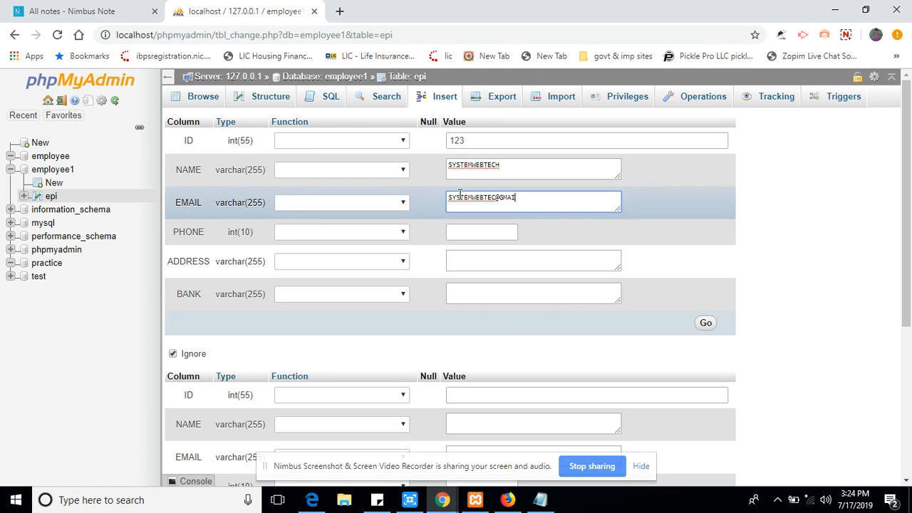
Enter a phone number trimmed to fit INT(10), and SYS for ADDRESS and BANK.
click(472, 238)
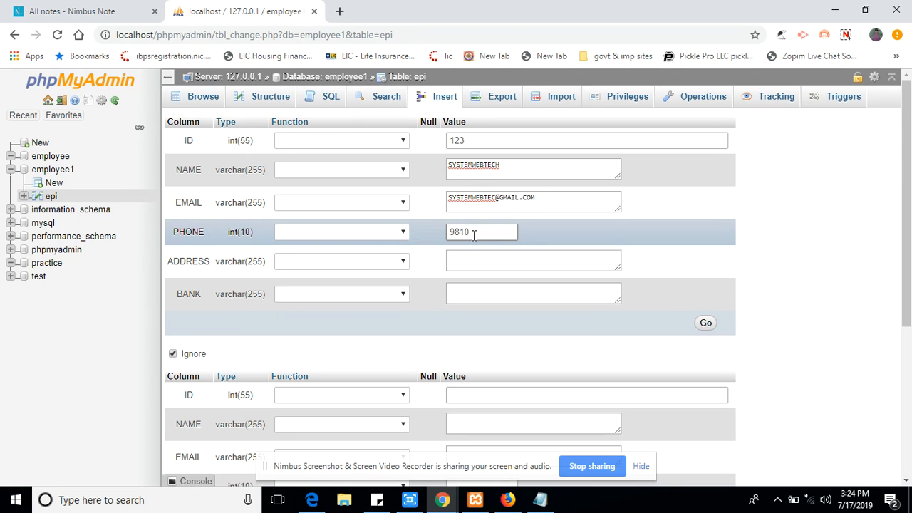
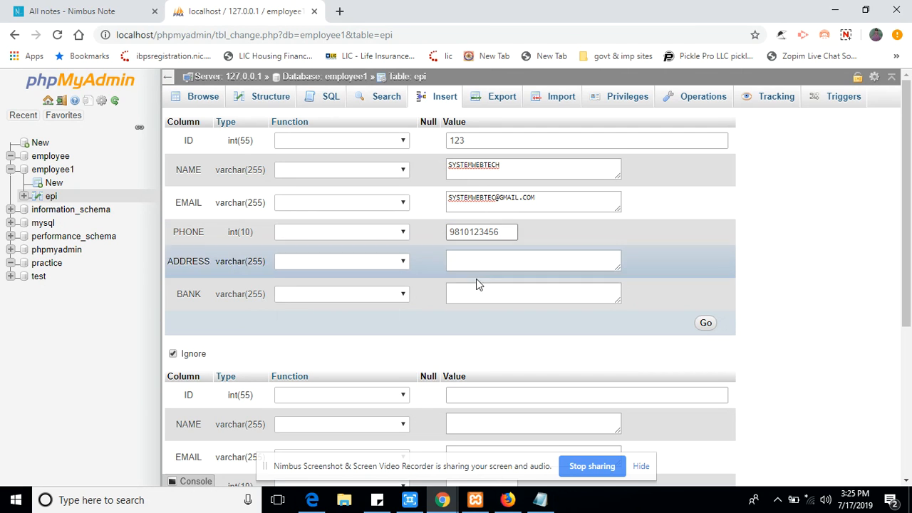
click(464, 260)
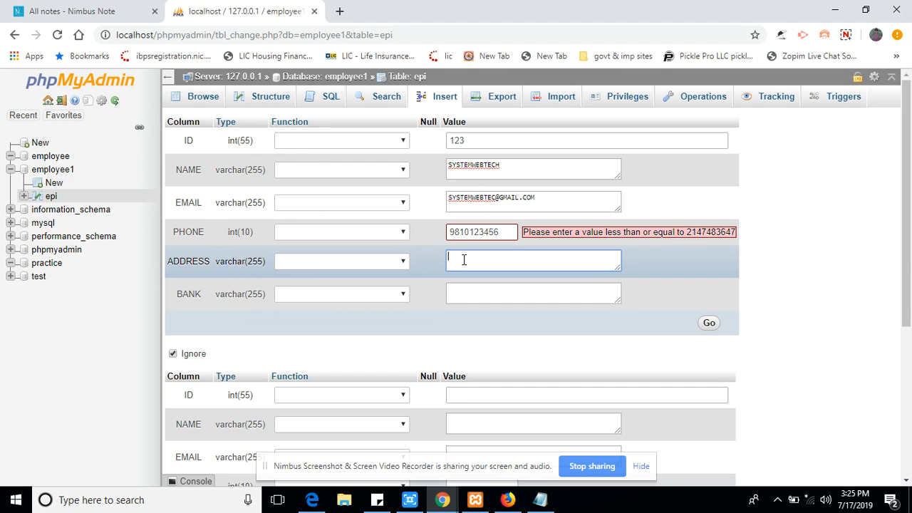
click(501, 232)
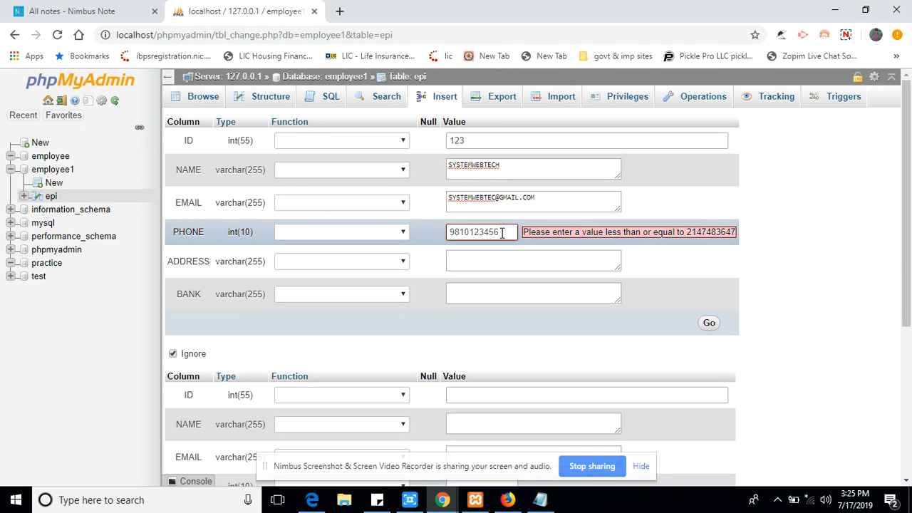
key(BackSpace)
click(490, 260)
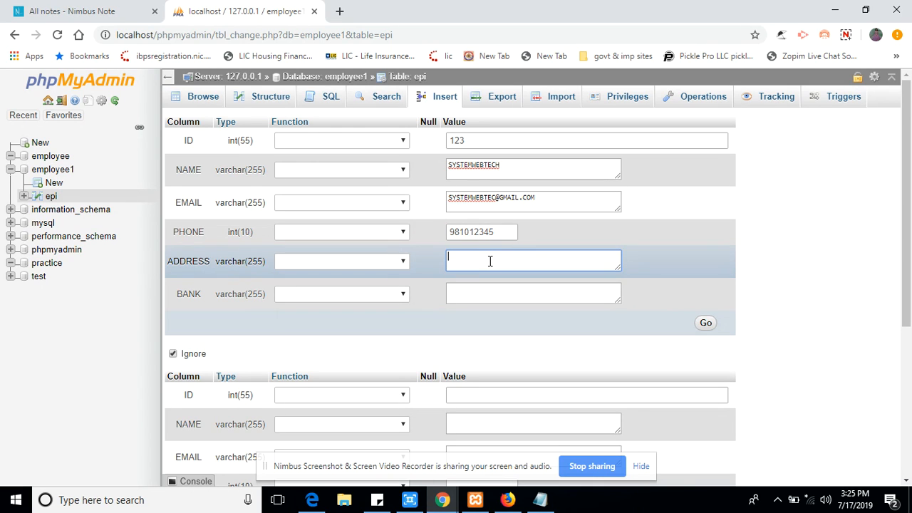
text(SYS)
click(476, 294)
text(SYS)
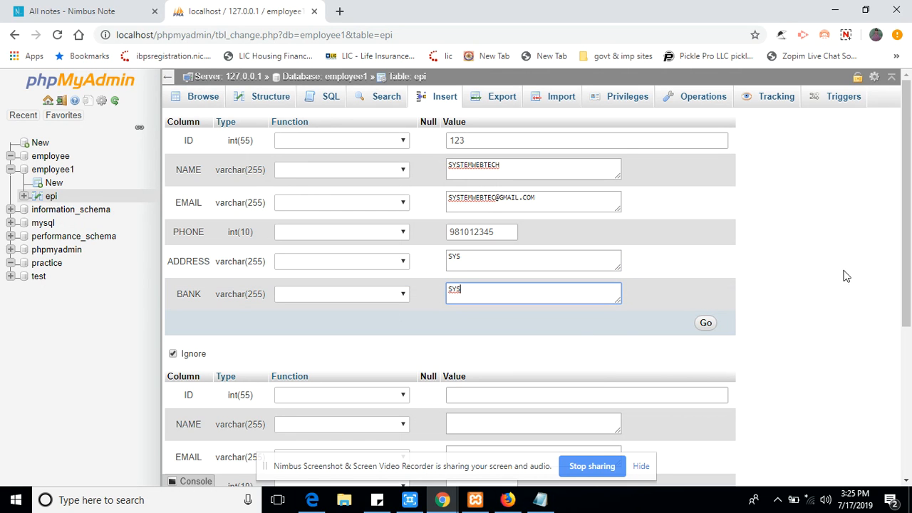
drag(899, 191, 910, 164)
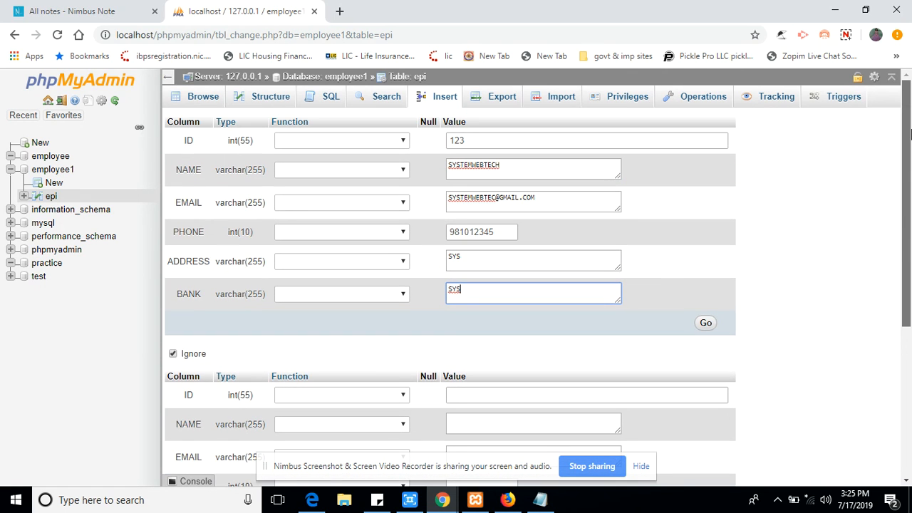
drag(910, 132, 911, 212)
click(464, 259)
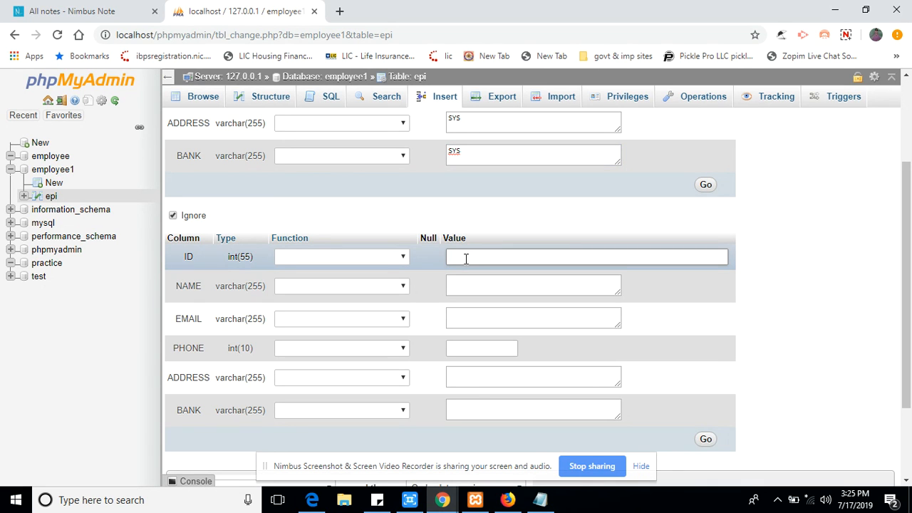
Fill the second row with ID 234, name ABC, an e-mail, a phone number, and ABC for ADDRESS and BANK.
text(234)
click(467, 287)
text(ABC)
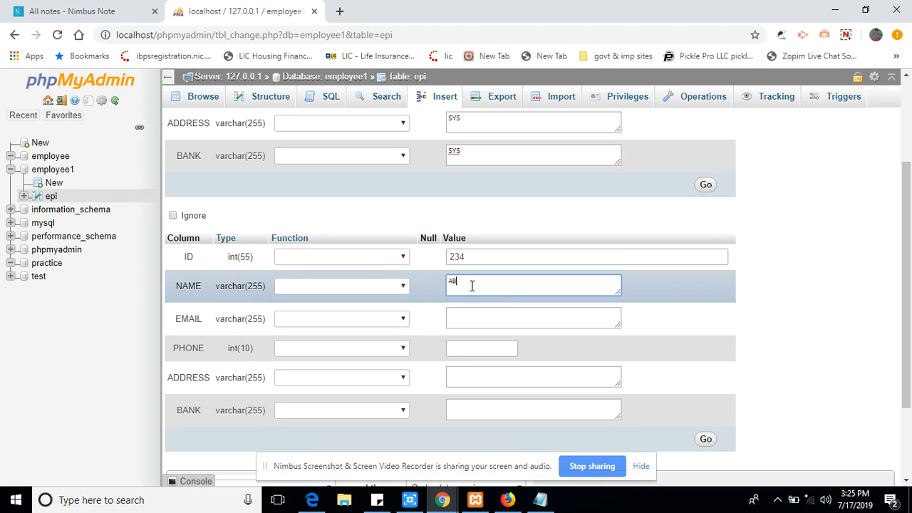
click(455, 318)
text(ABC)
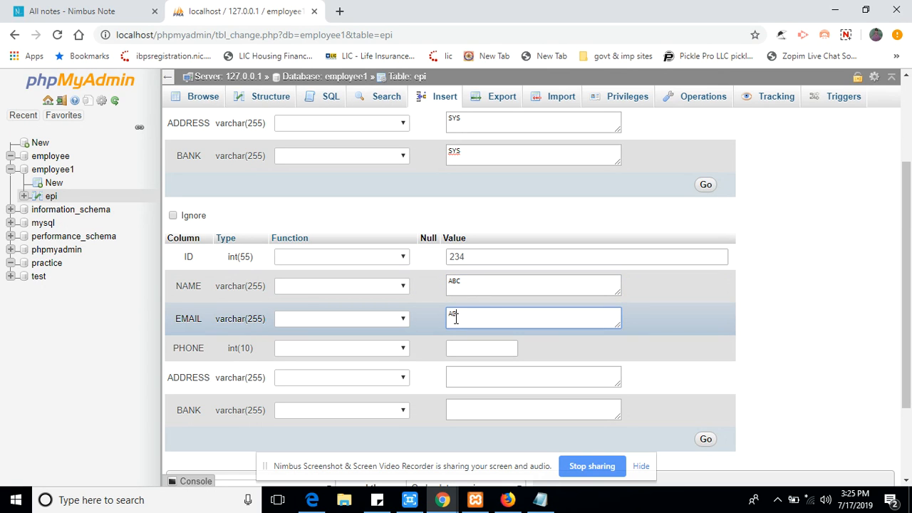
text(DGMAIL.COM)
click(459, 347)
text(123456789)
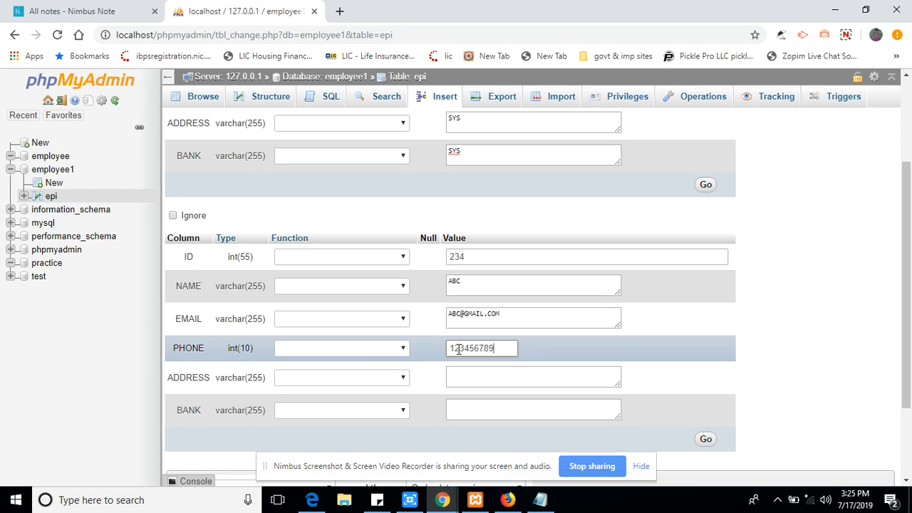
click(468, 374)
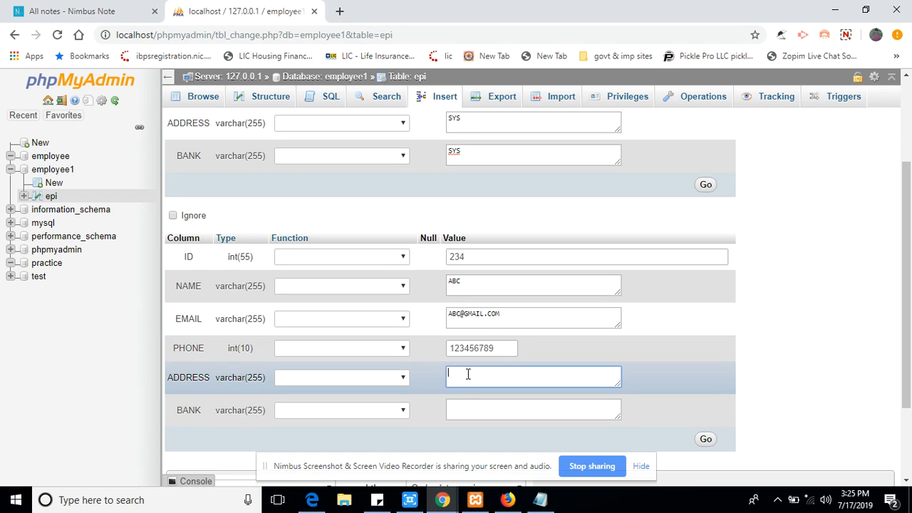
text(ABC)
click(468, 409)
text(ABC)
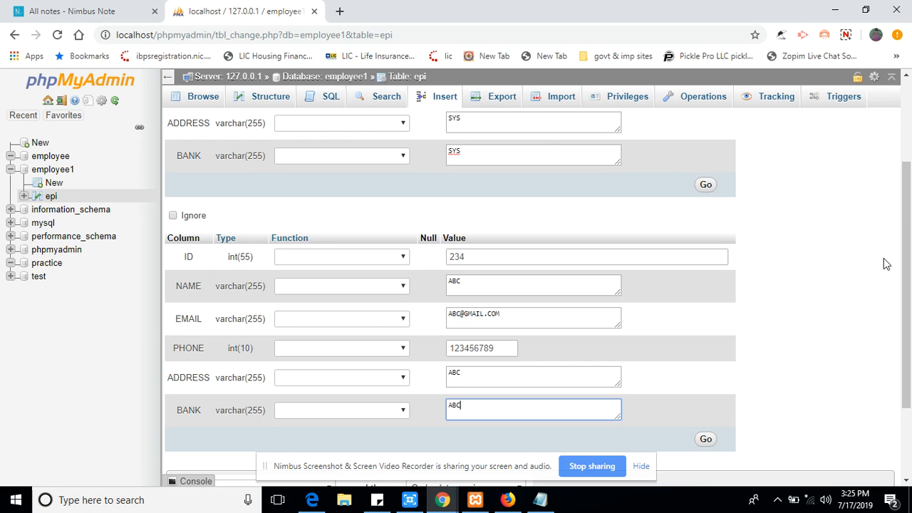
drag(905, 206, 910, 345)
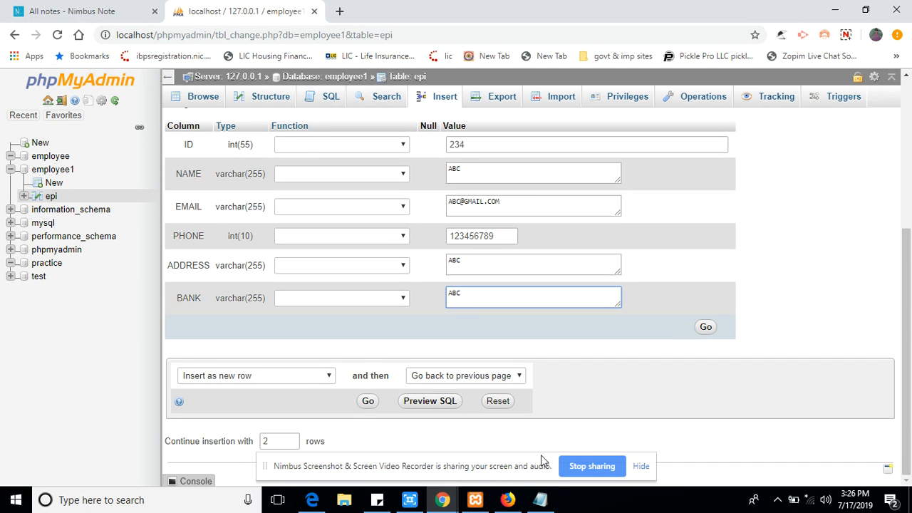
Insert both rows into epi and browse the table showing IDs 123 and 234.
click(368, 402)
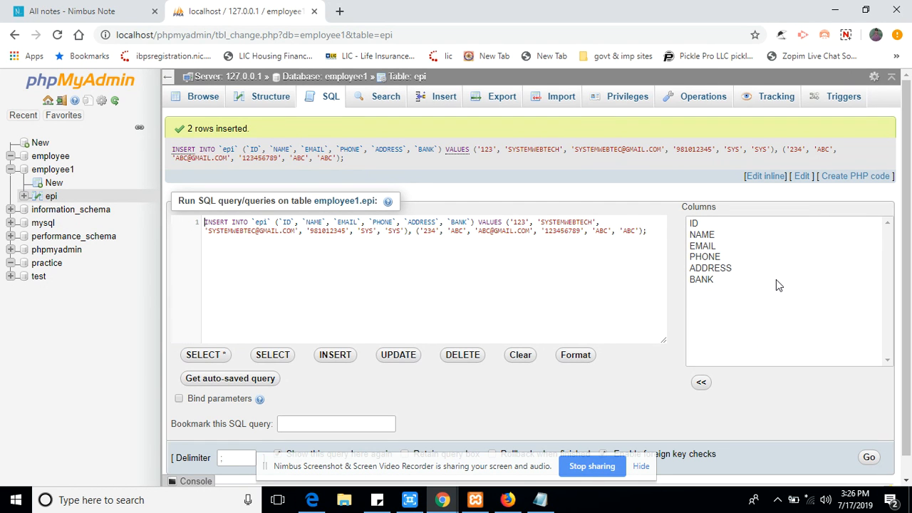
click(274, 99)
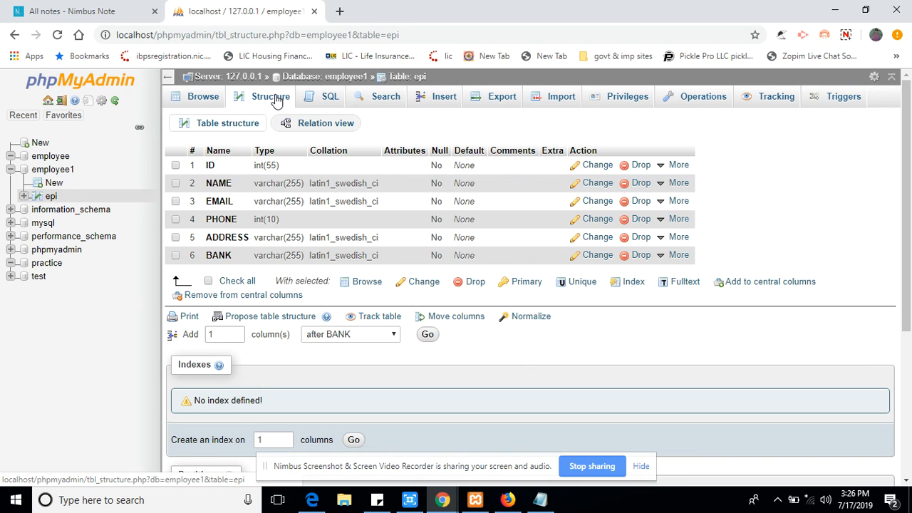
click(203, 98)
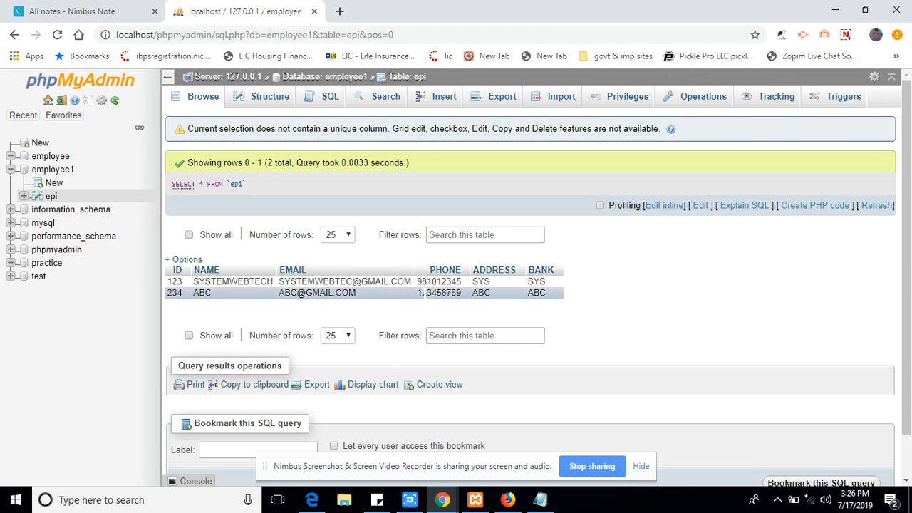
click(53, 183)
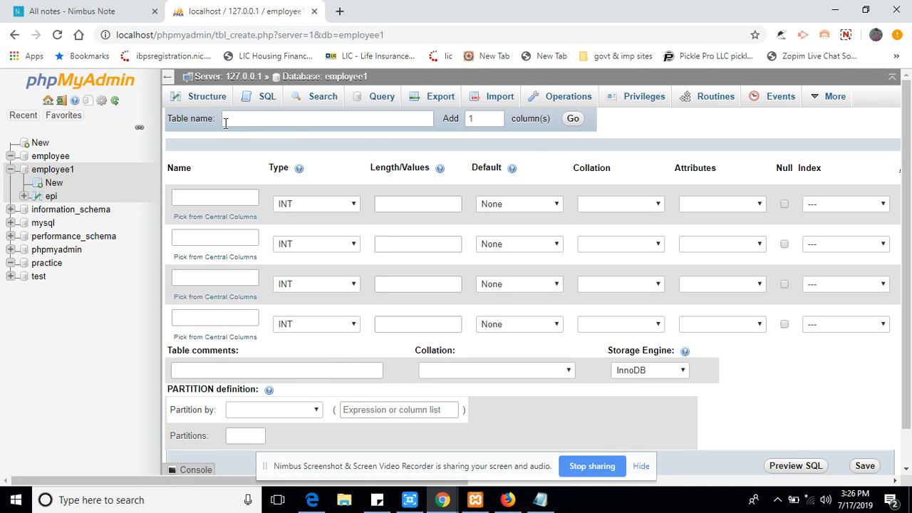
Name the new table EPS and bring up the Notepad column list.
click(225, 122)
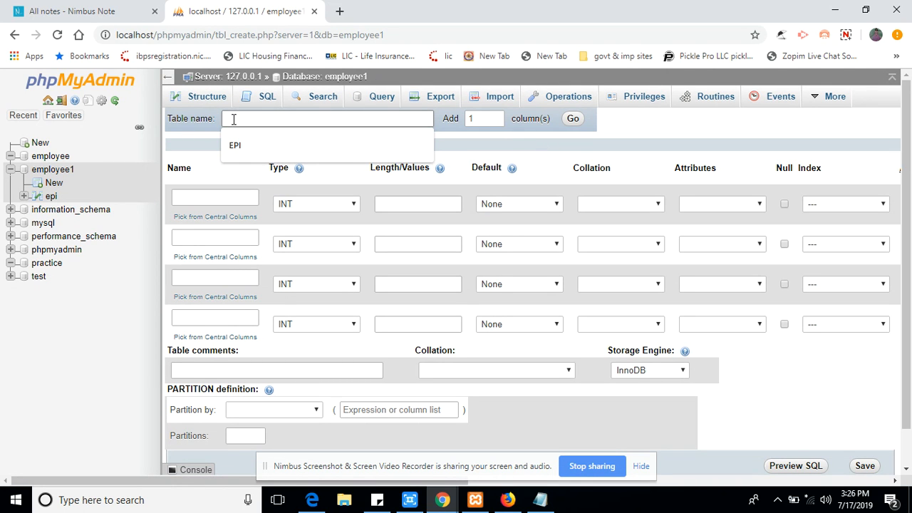
text(EPS)
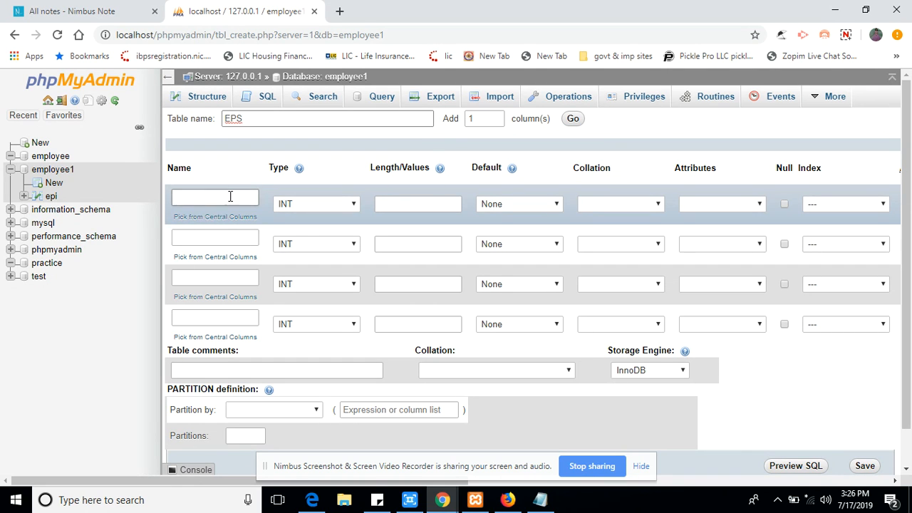
click(546, 502)
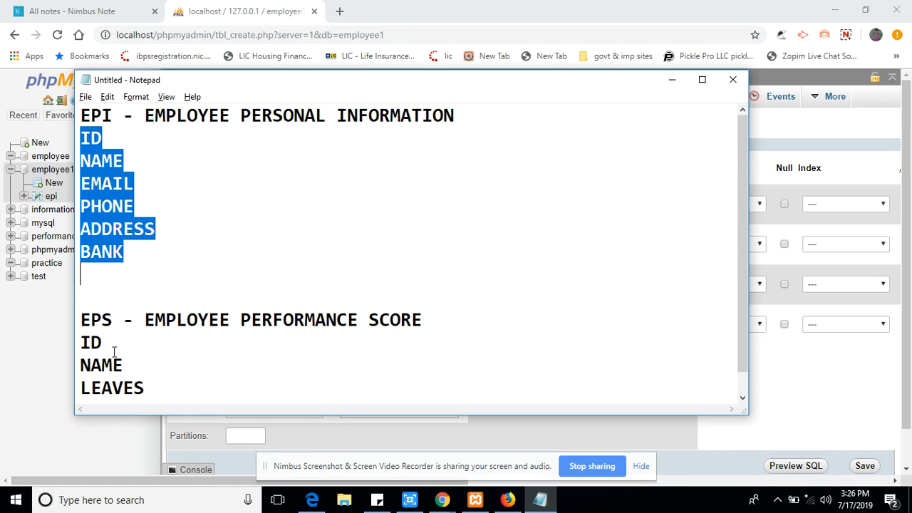
Review the EPS columns ID, NAME, LEAVES and PERFORMANCE SCORE, then return to the table form.
drag(152, 393, 74, 344)
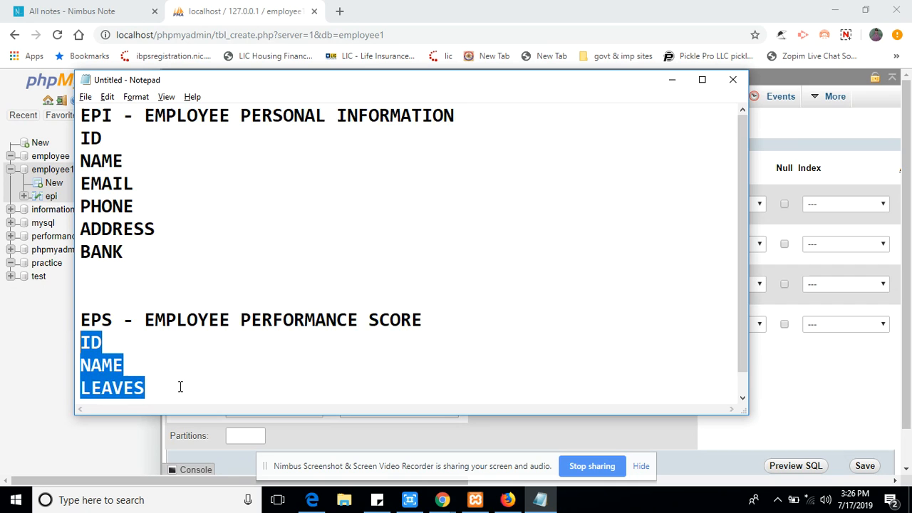
scroll(180, 387, down, 1)
drag(268, 388, 74, 320)
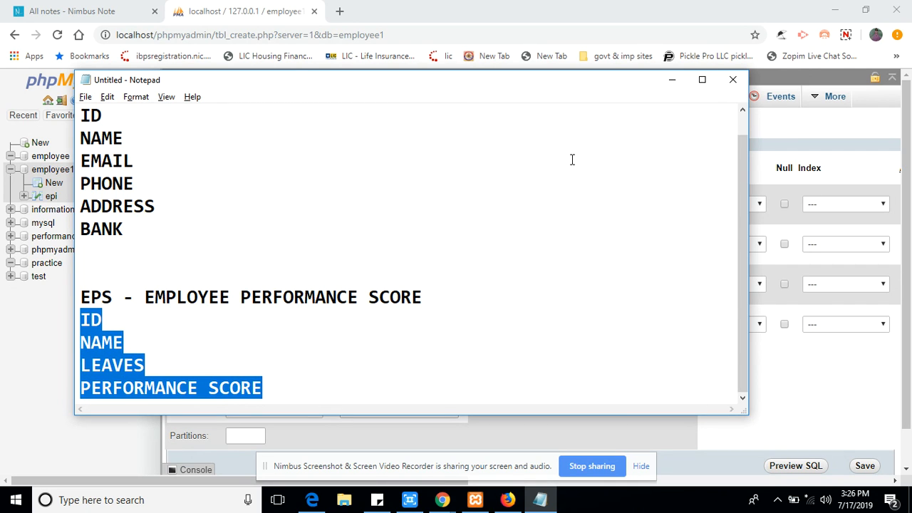
click(674, 79)
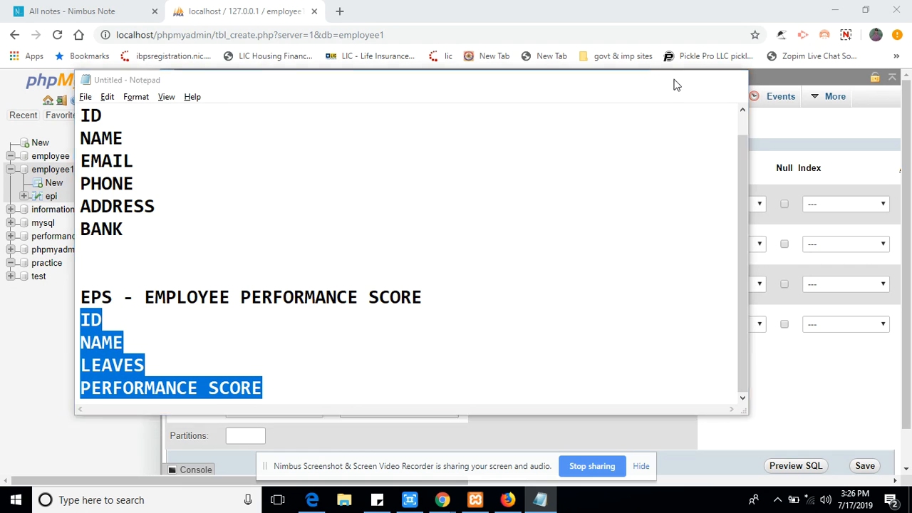
click(199, 200)
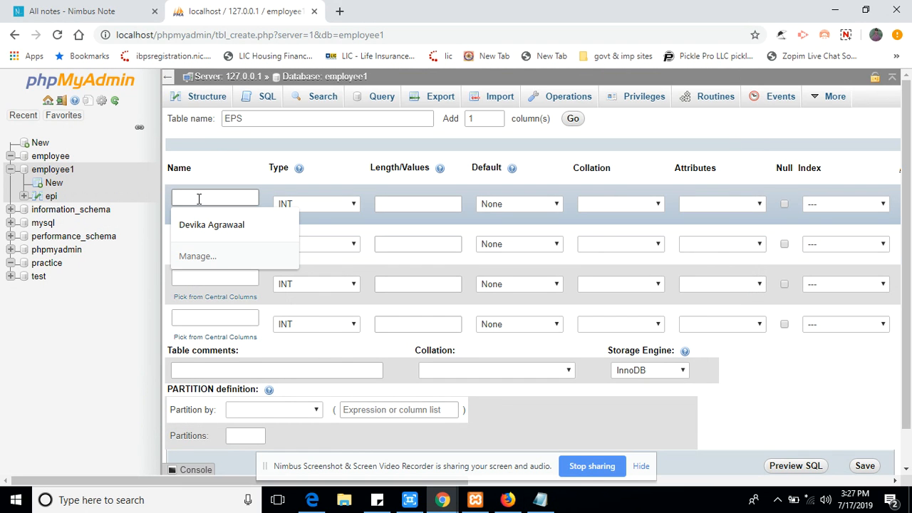
Enter ID, NAME, LEAVES and SCORE as the four EPS column names.
text(ID)
click(209, 236)
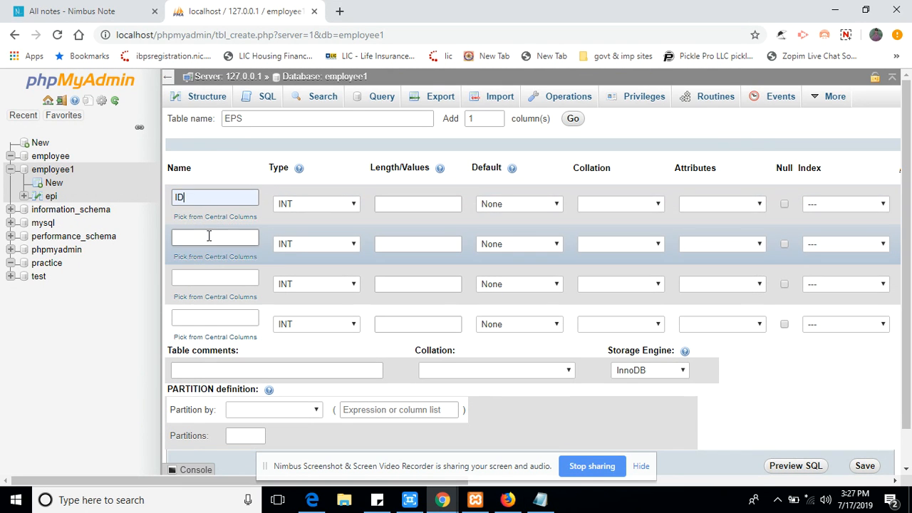
text(NAME)
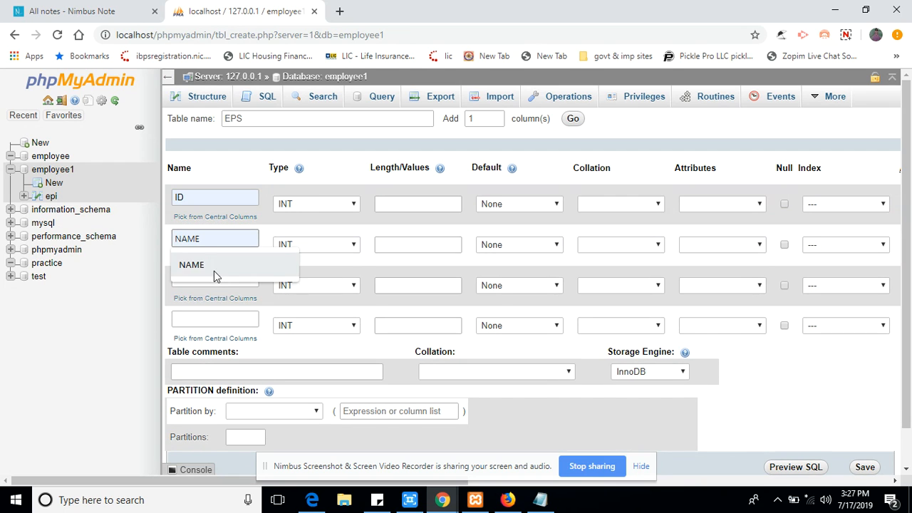
click(213, 270)
click(213, 276)
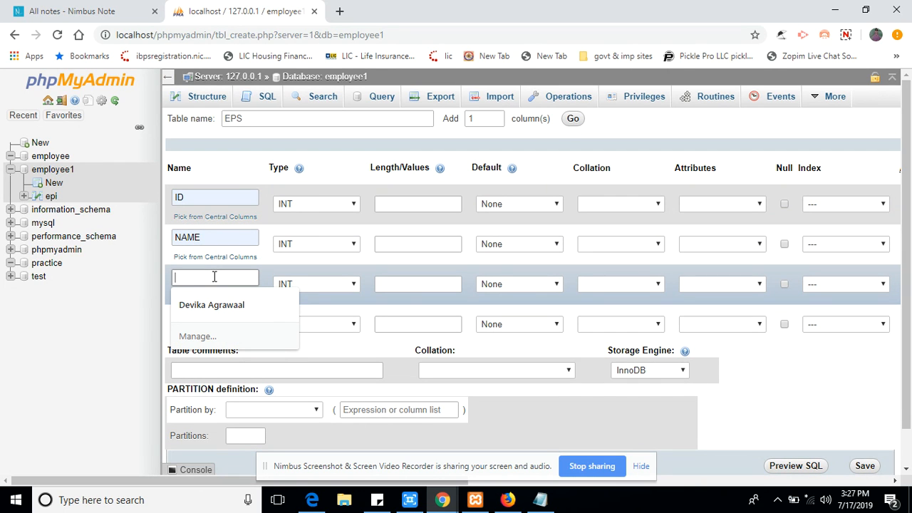
text(LEAV)
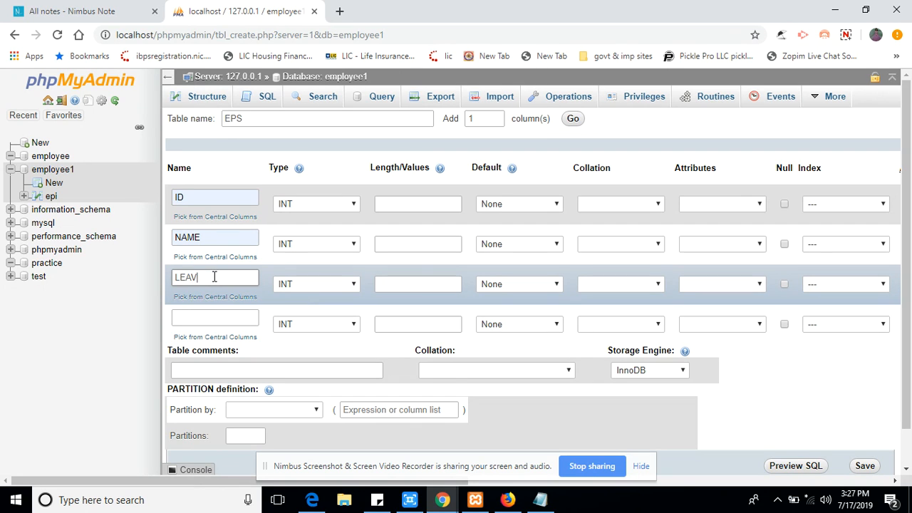
text(ES)
click(202, 313)
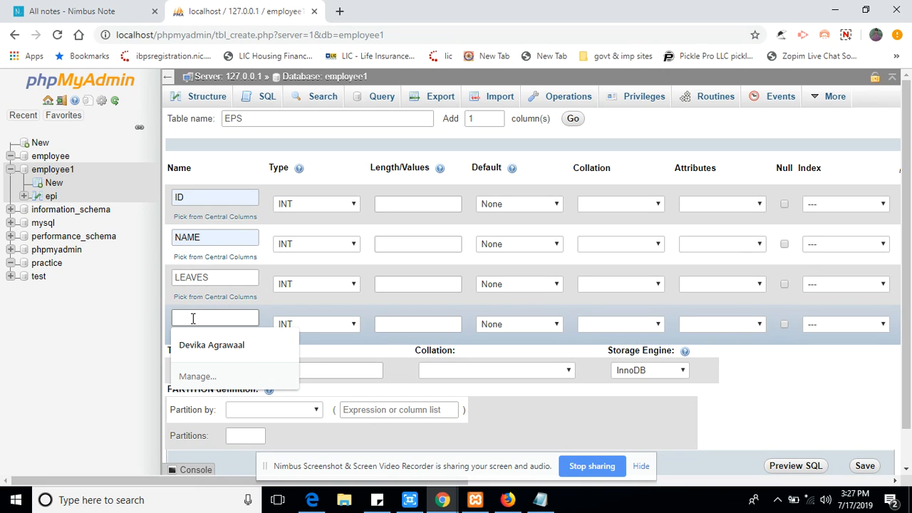
text(SC)
text(RE)
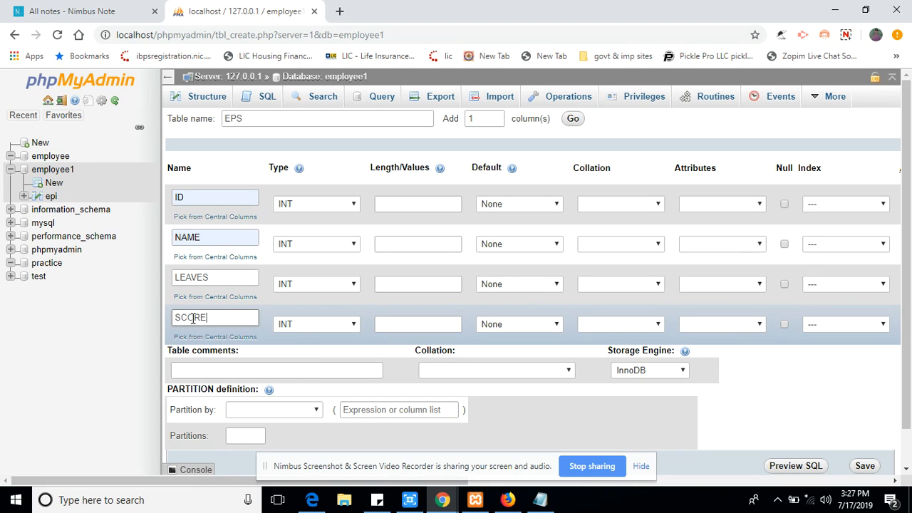
Check the column names against the Notepad notes, then minimize Notepad again.
click(540, 502)
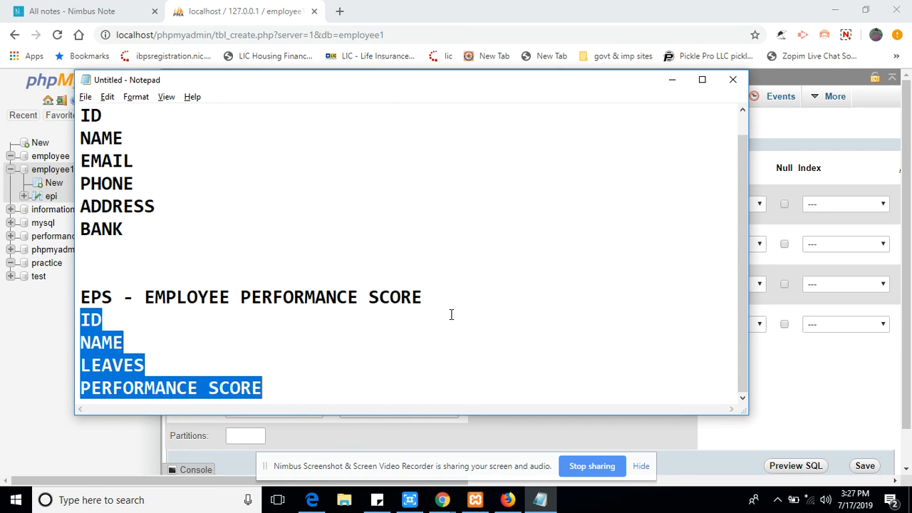
scroll(450, 314, up, 1)
drag(741, 201, 709, 104)
click(674, 80)
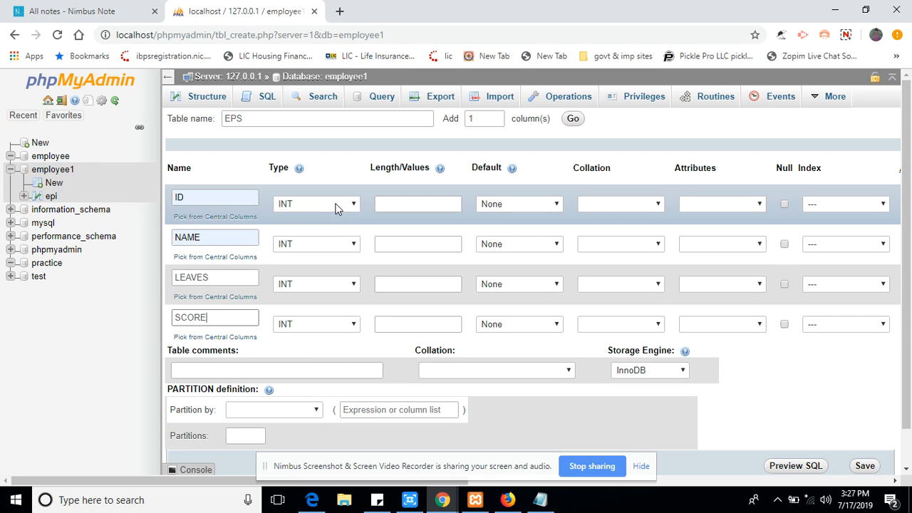
Make the NAME column VARCHAR, keep LEAVES as INT, and go back to the form.
click(335, 244)
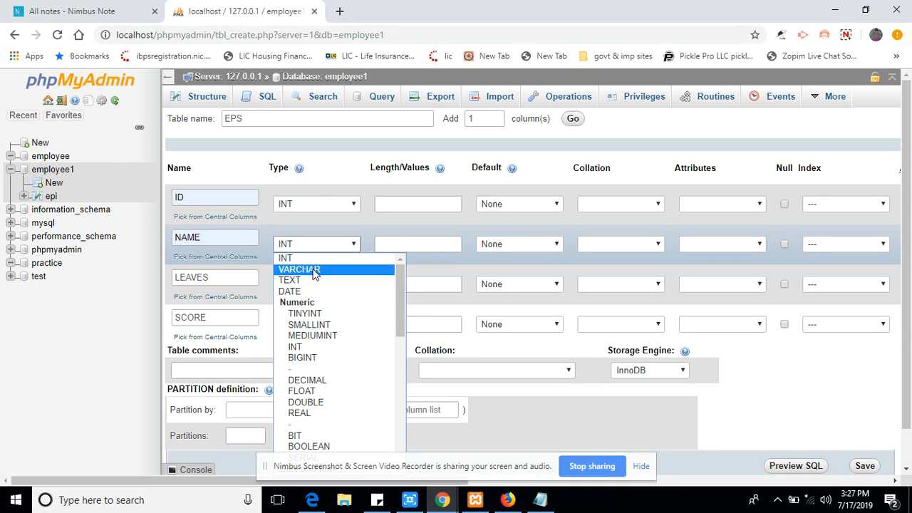
click(317, 268)
click(311, 286)
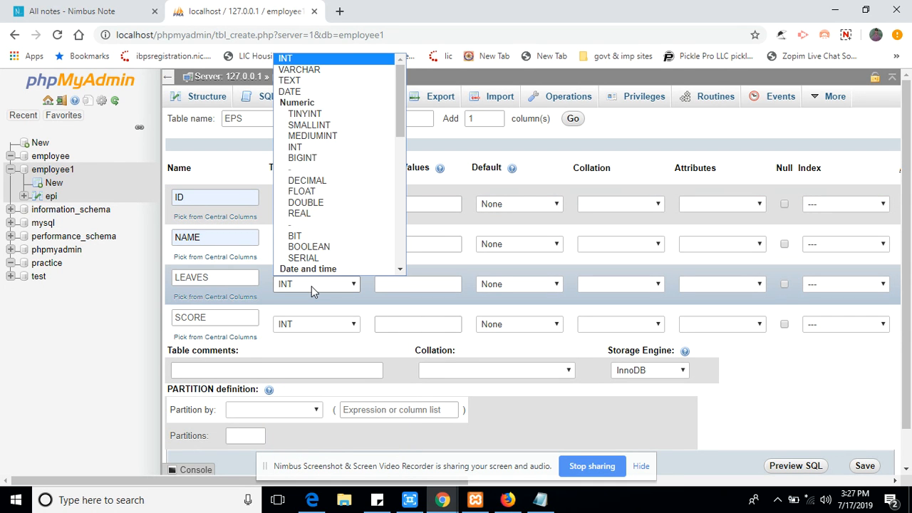
click(343, 57)
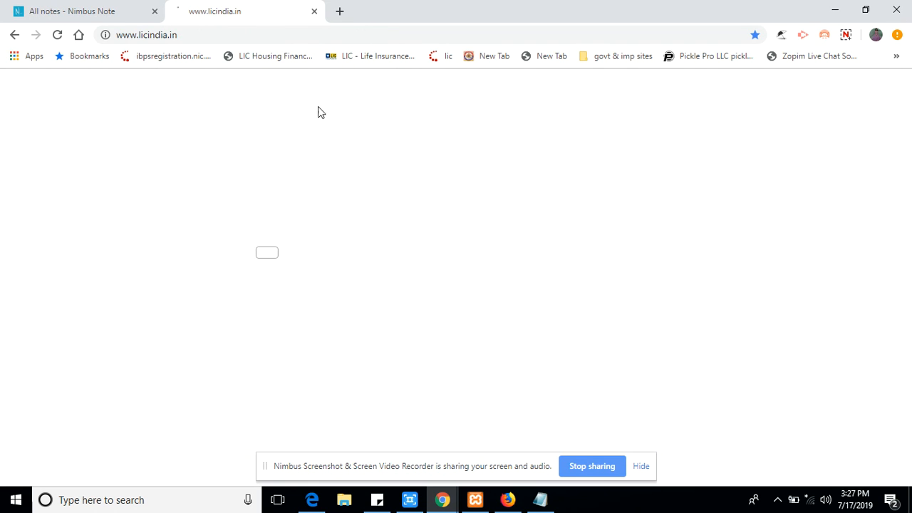
click(13, 33)
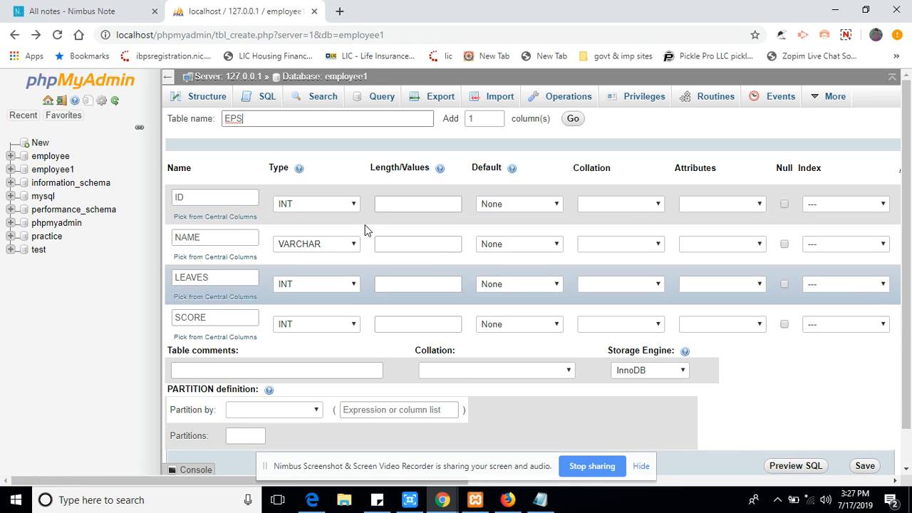
Set lengths of 55 for ID, 255 for NAME and 55 for LEAVES.
click(396, 204)
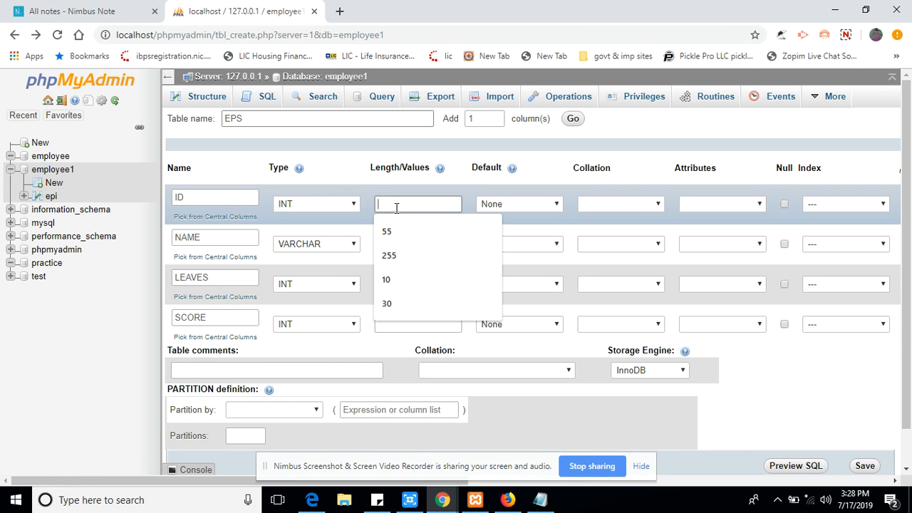
click(396, 238)
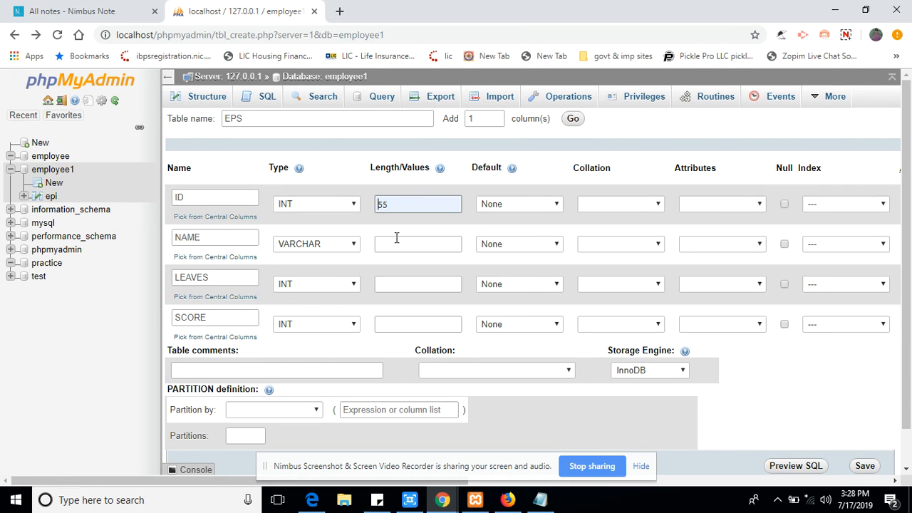
click(396, 243)
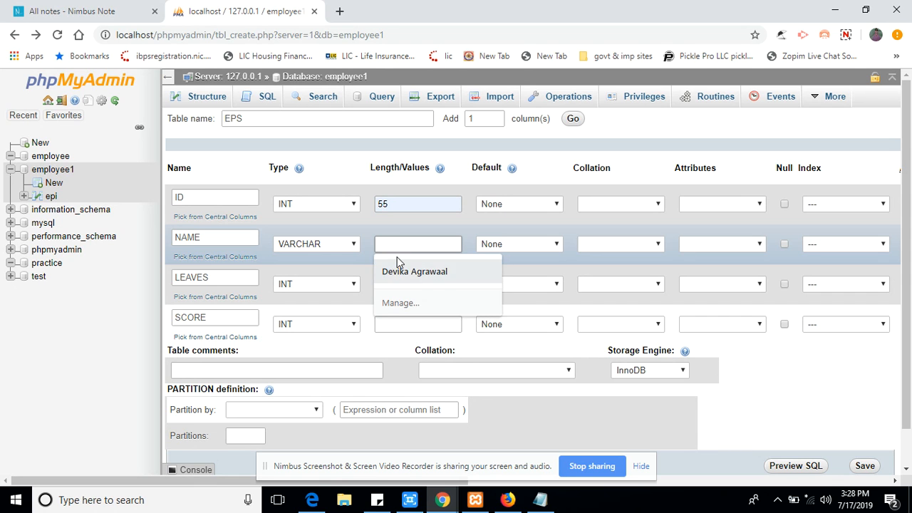
text(2)
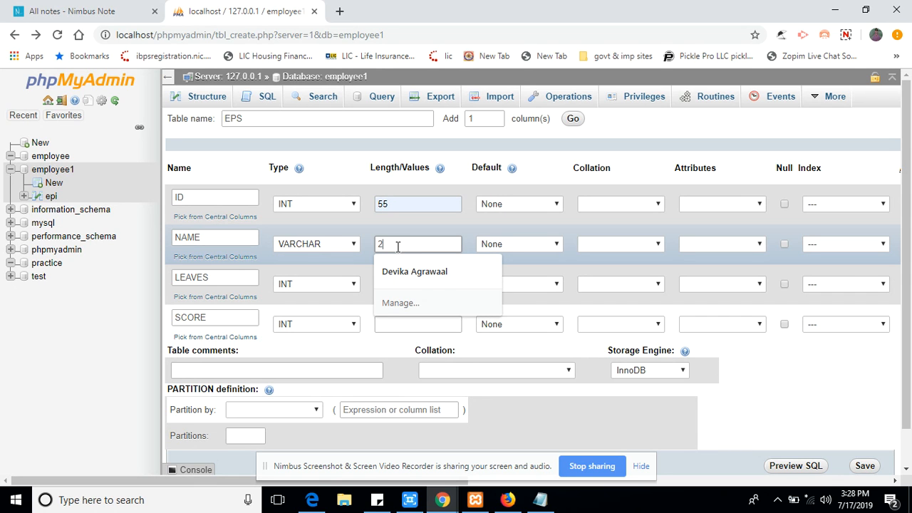
text(55)
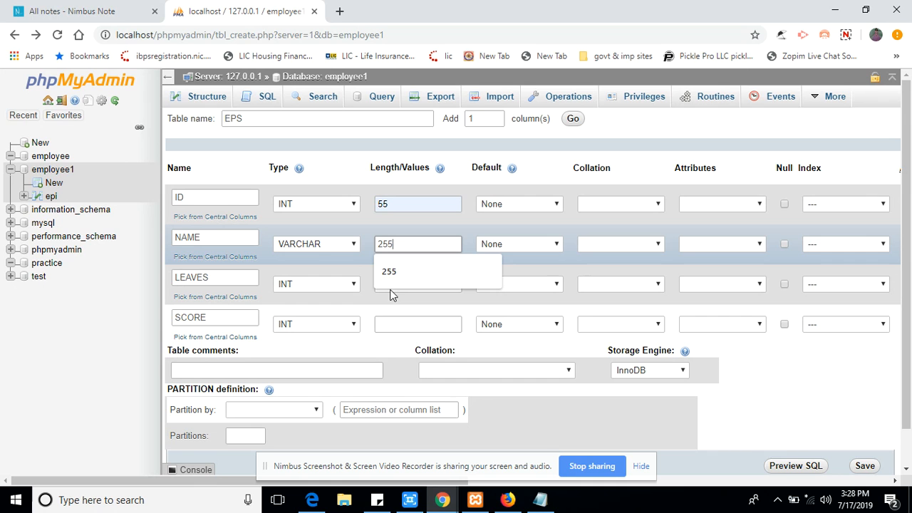
click(392, 273)
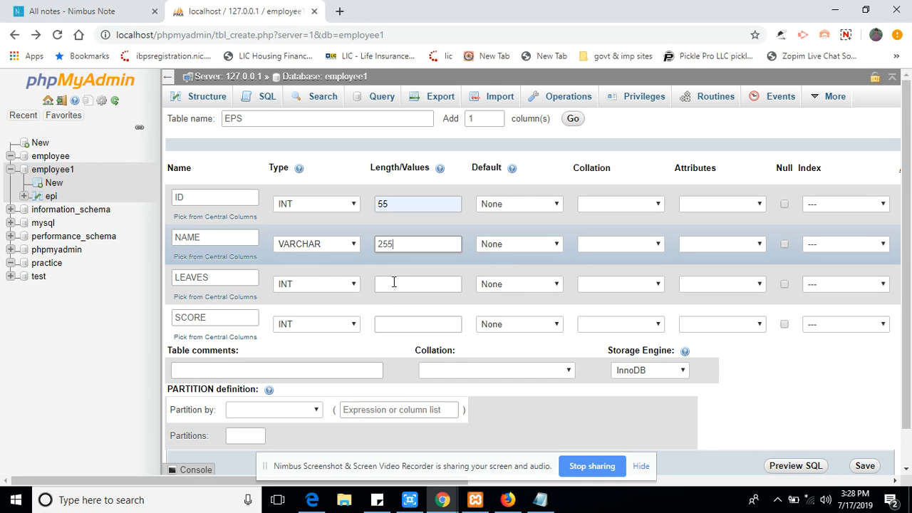
click(394, 283)
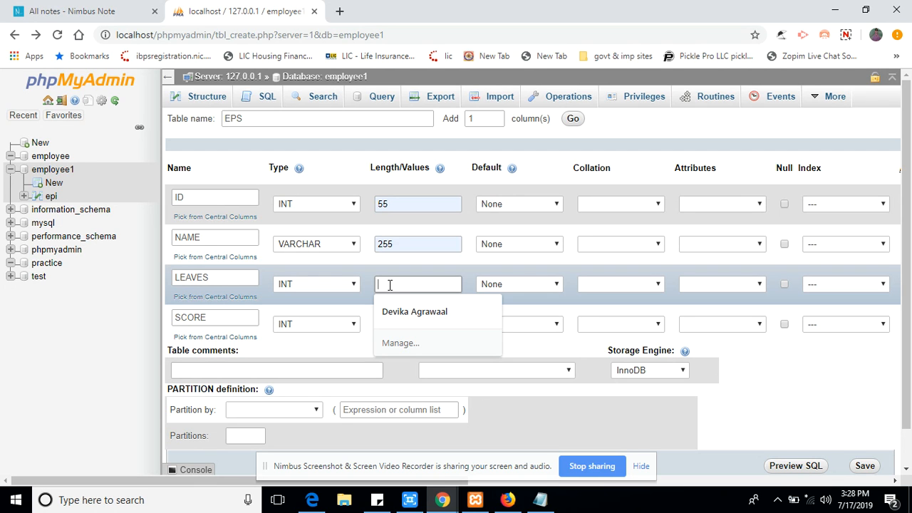
text(55)
click(389, 311)
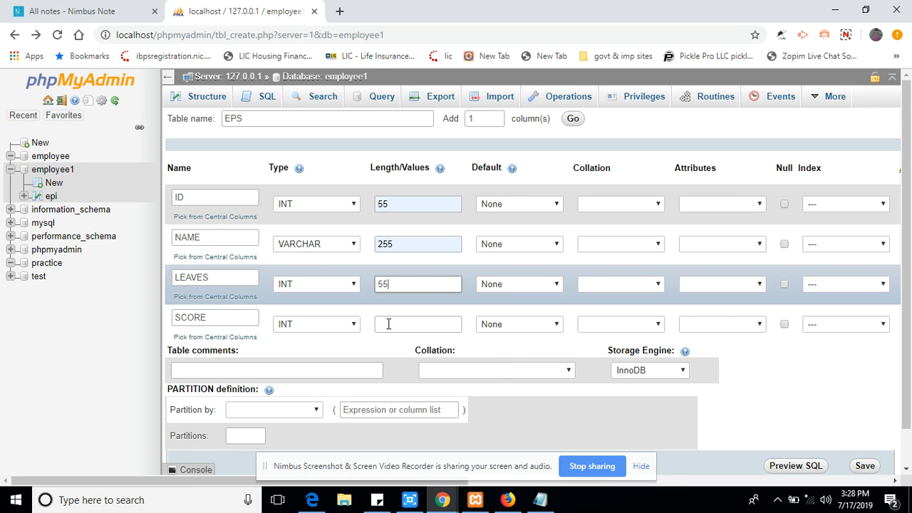
Set the SCORE column's length to 10, correcting the mistyped 551.
click(391, 324)
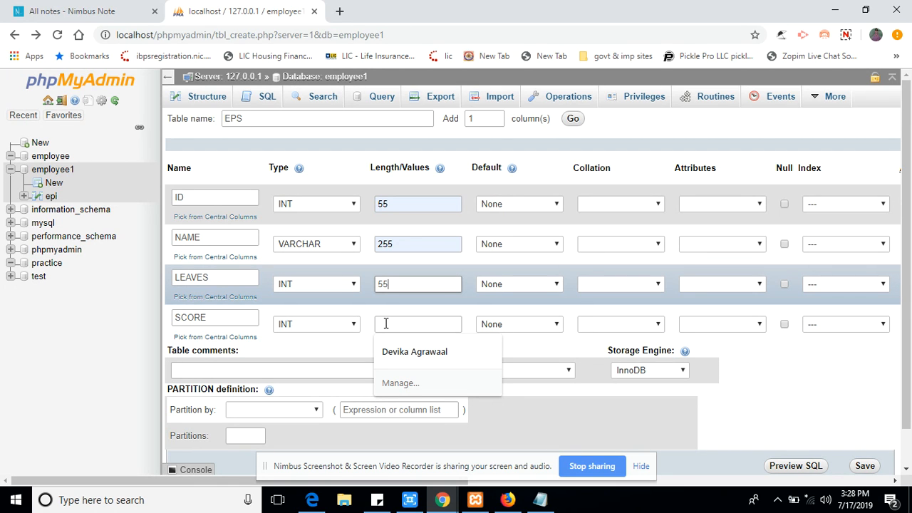
text(551)
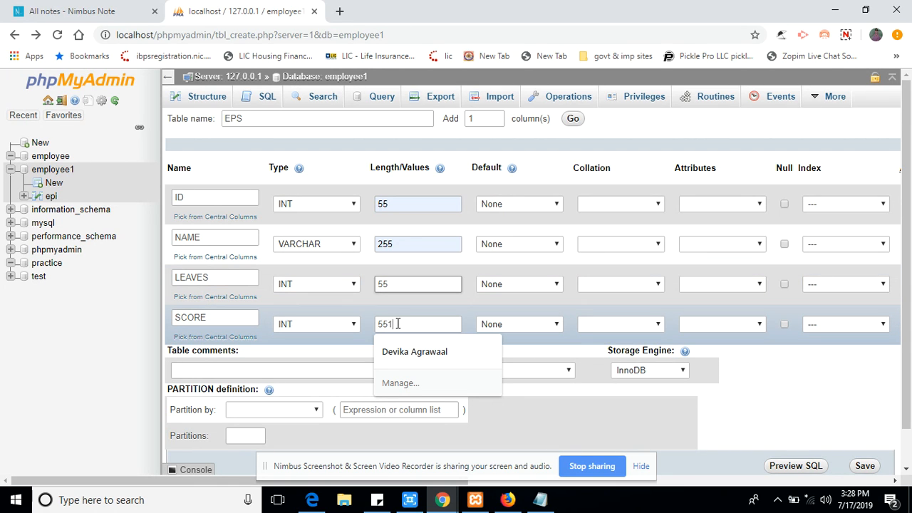
double_click(379, 324)
key(BackSpace)
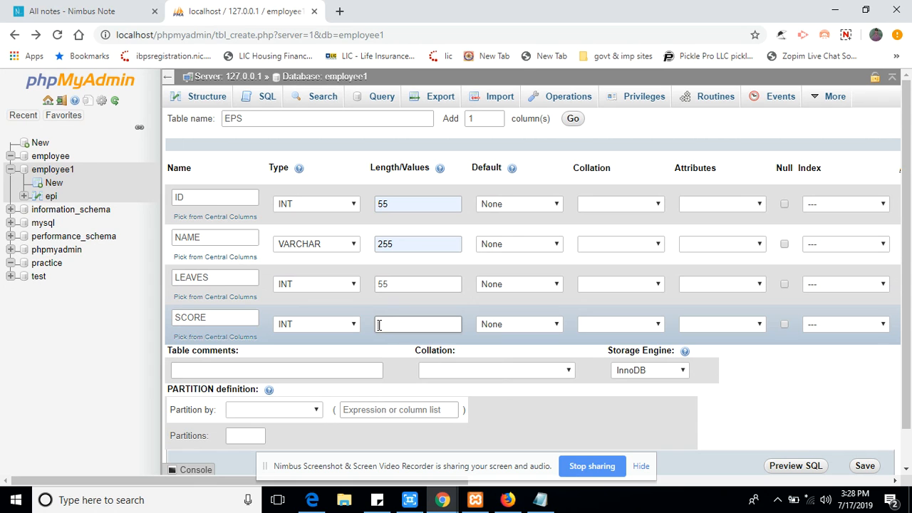
text(10)
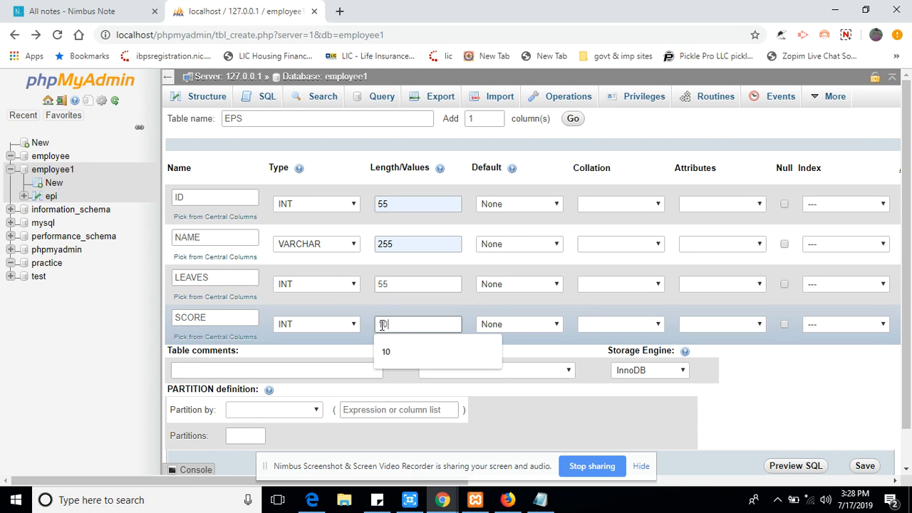
click(407, 356)
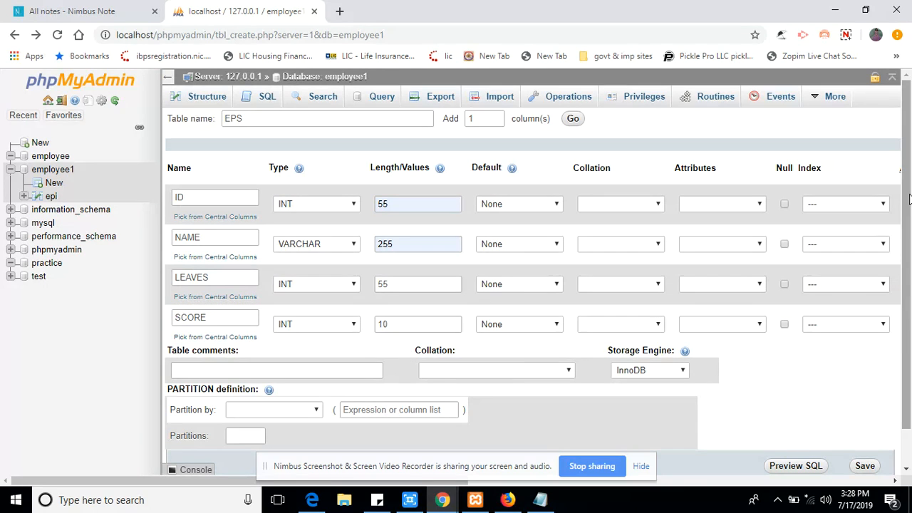
scroll(862, 306, down, 1)
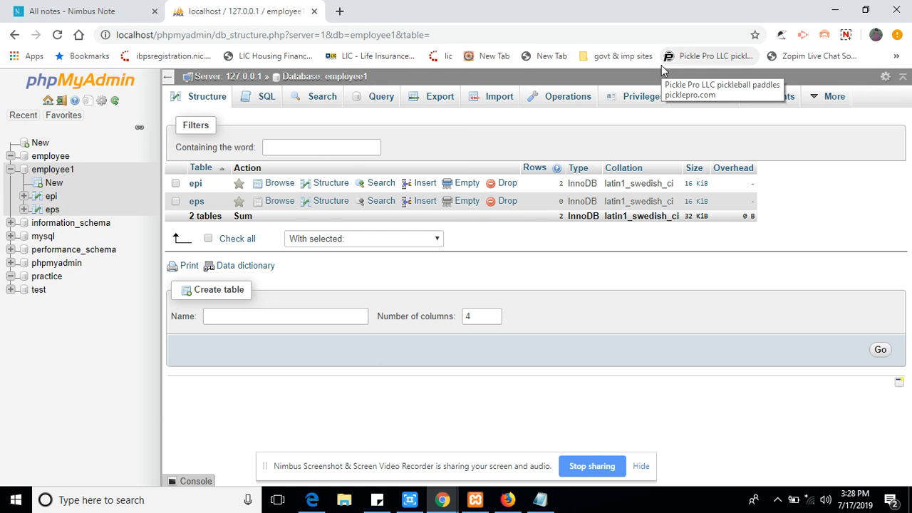
Select the new eps table and bring up its Insert form.
click(197, 203)
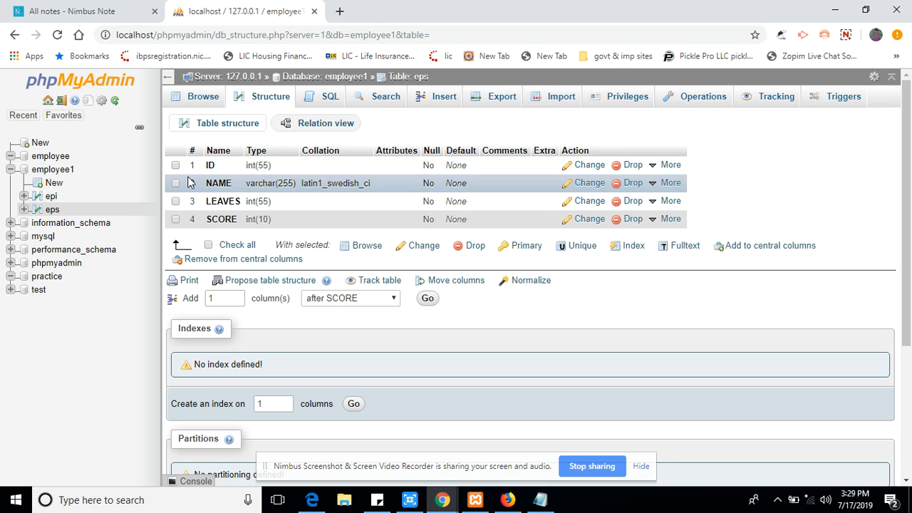
click(439, 101)
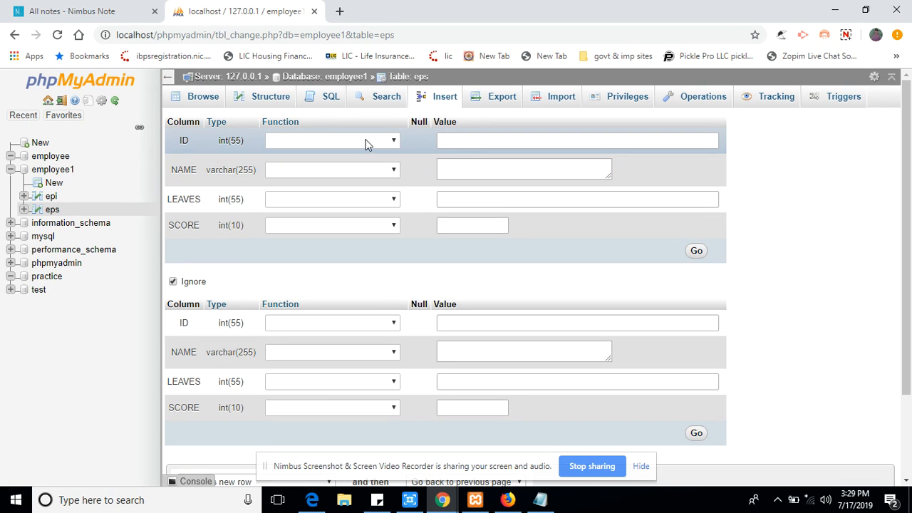
Fill the first eps row with ID 123, NAME SYSTEMWEBTECH, LEAVES 0, SCORE 9.
click(458, 140)
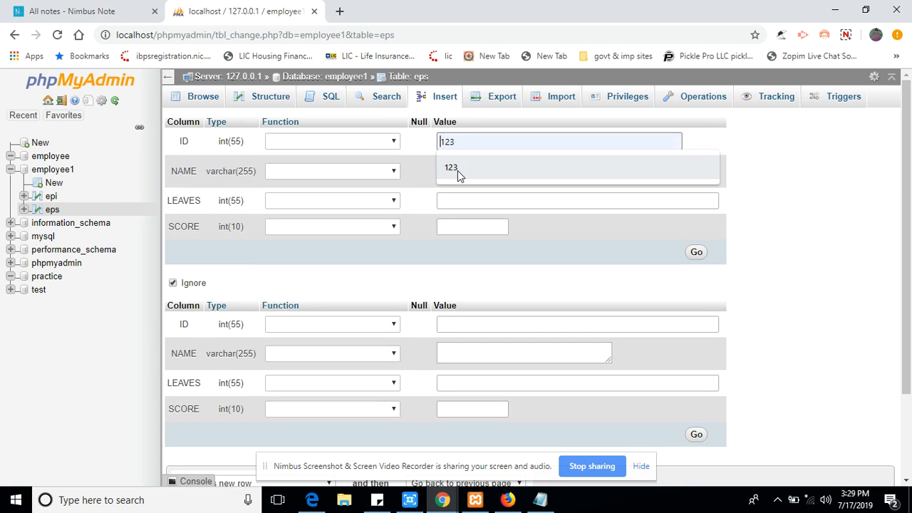
click(458, 171)
click(458, 170)
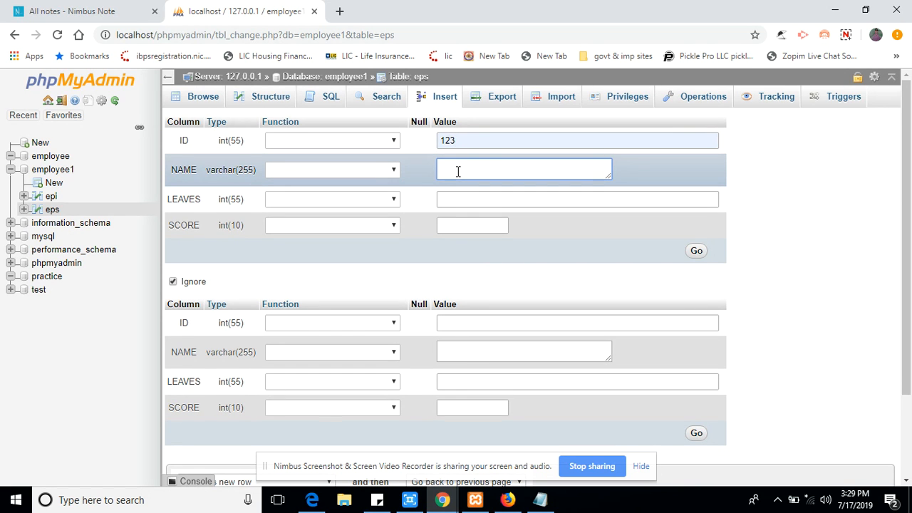
text(s)
key(BackSpace)
text(SYSTEMEBTEC)
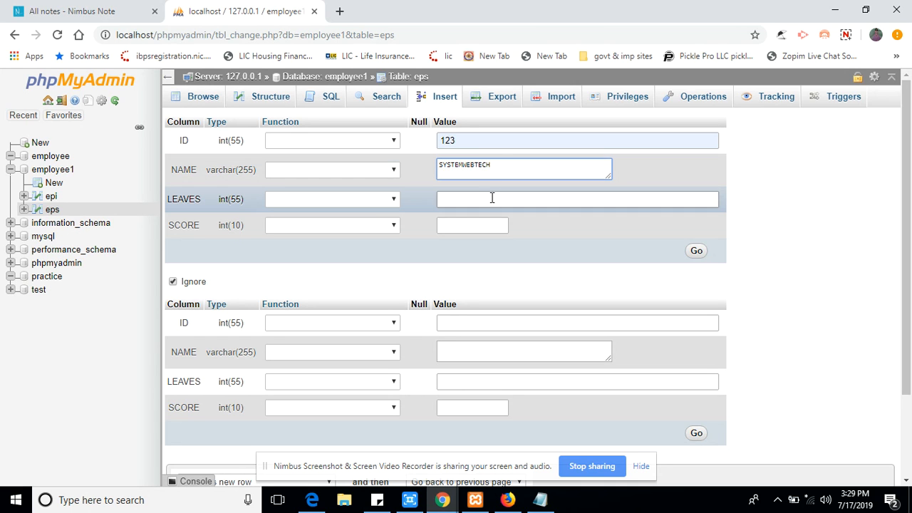
text(H)
click(460, 199)
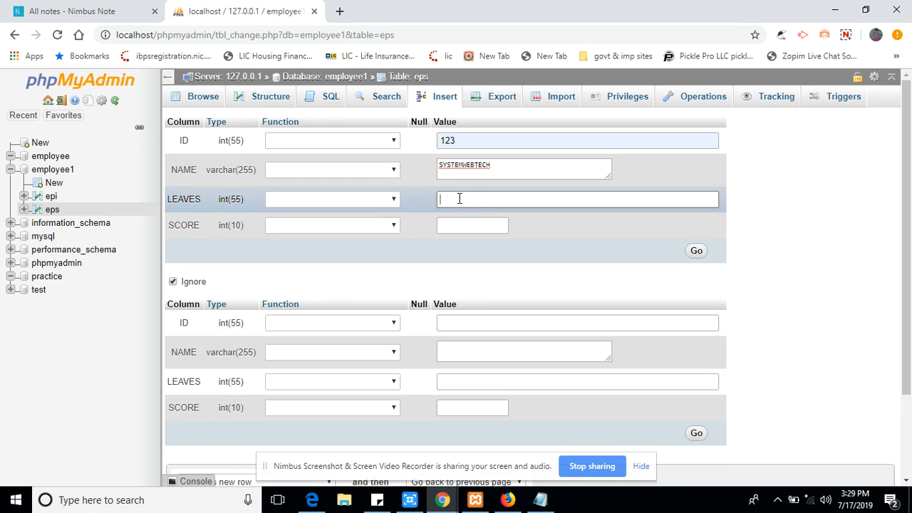
text(0)
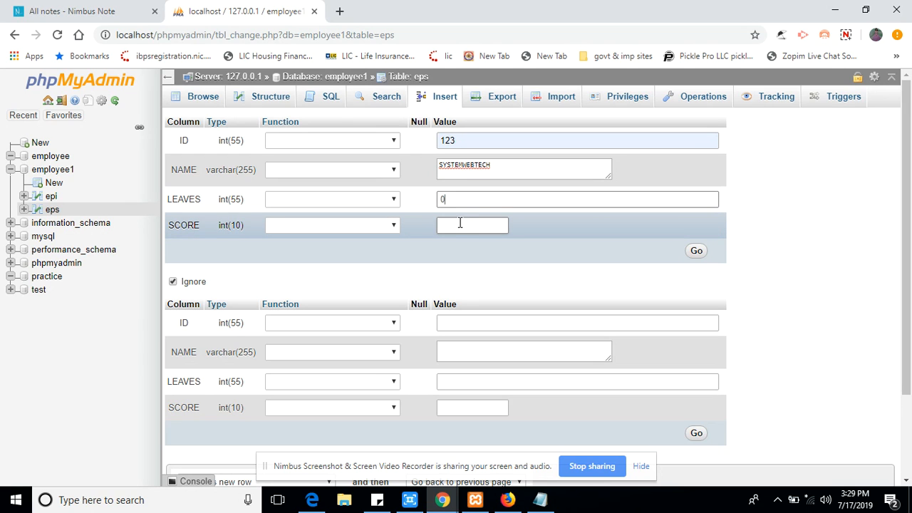
click(456, 225)
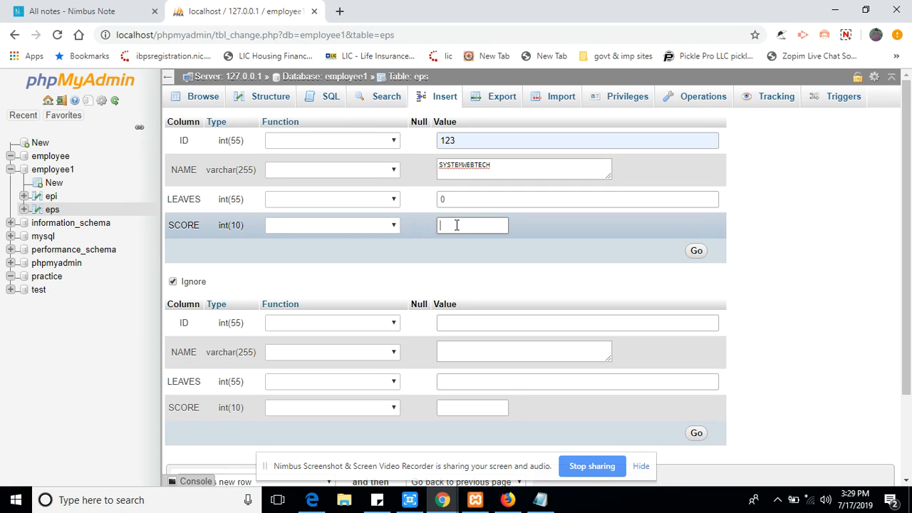
text(9)
Fill the second eps row with ID 234, NAME ABC, LEAVES 2, SCORE 7.
click(453, 321)
text(234)
click(454, 345)
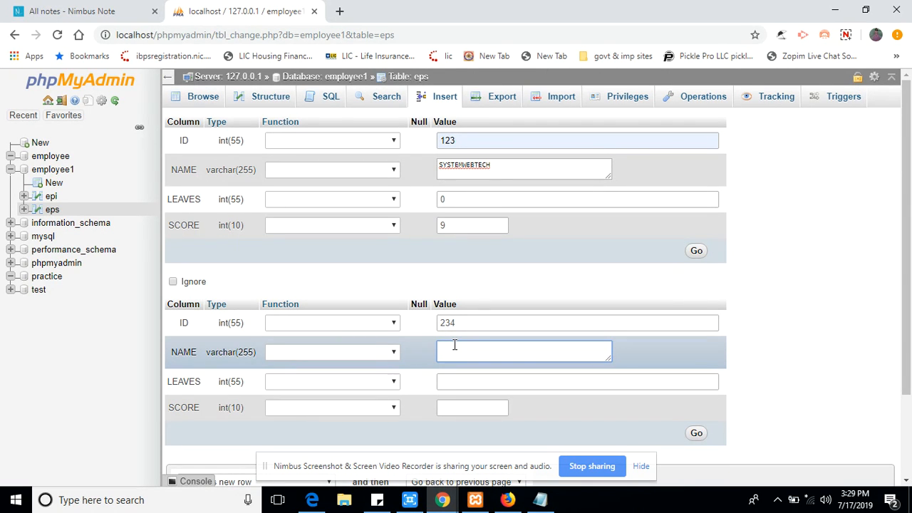
text(ABC)
click(449, 383)
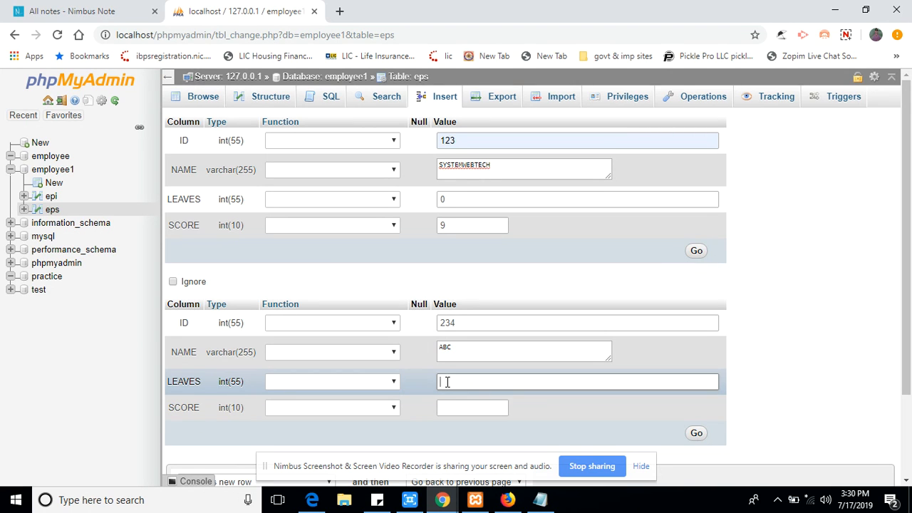
text(2)
click(448, 407)
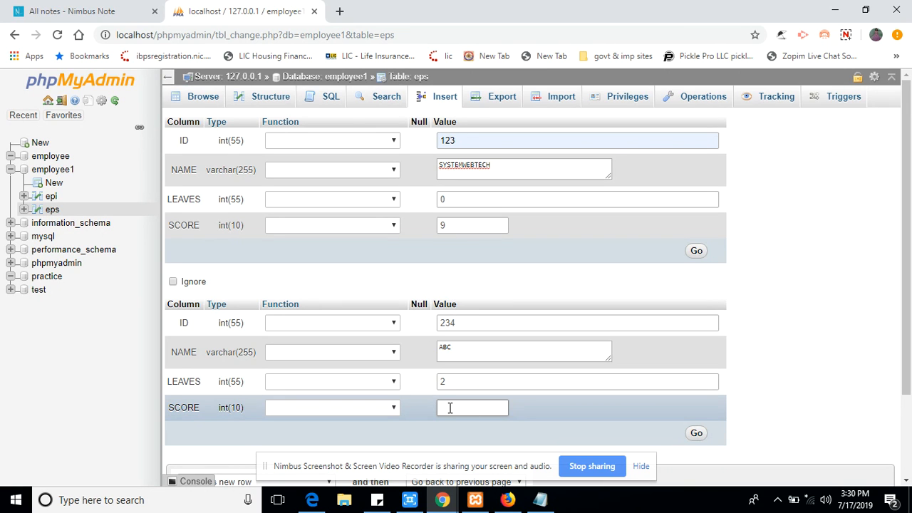
text(7)
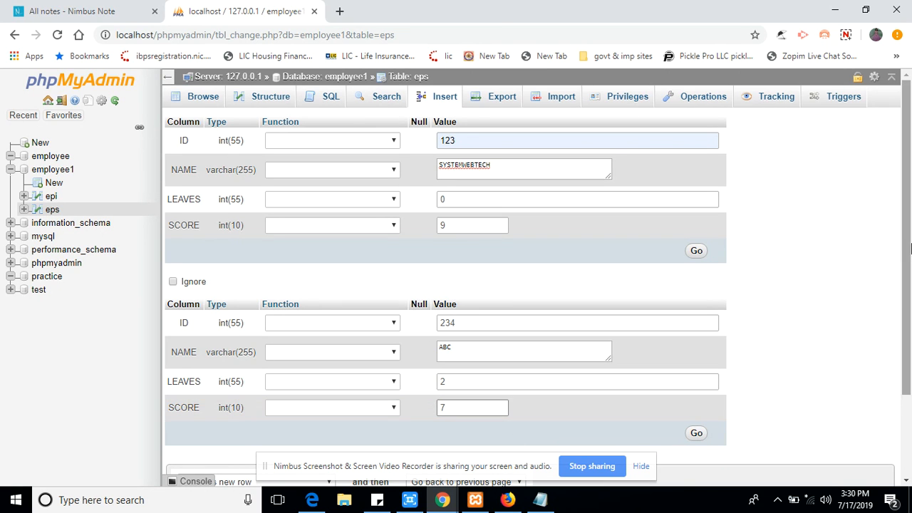
drag(903, 208, 809, 370)
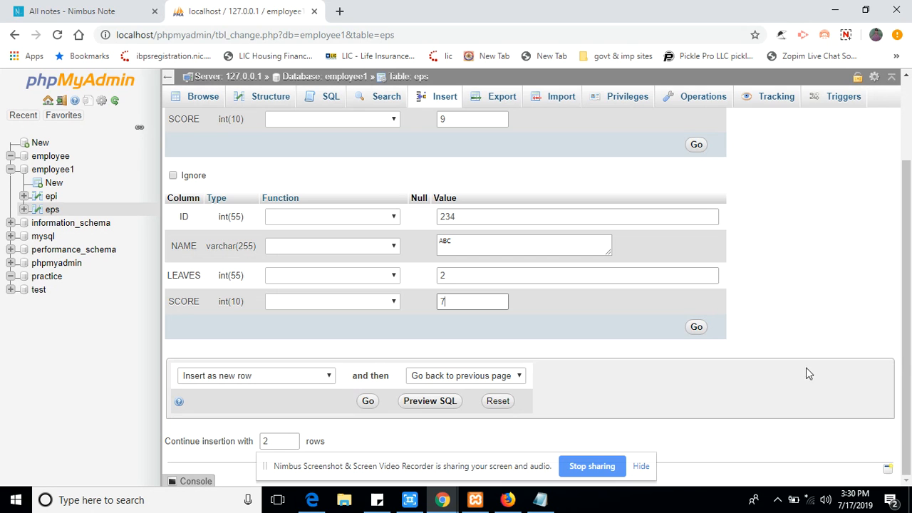
Insert both rows into eps and browse them, showing 123 SYSTEMWEBTECH and 234 ABC.
click(368, 401)
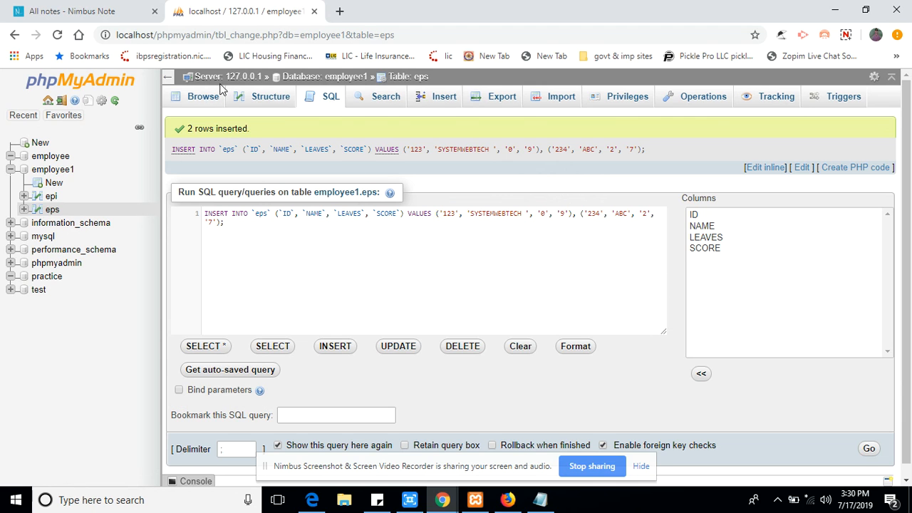
click(208, 99)
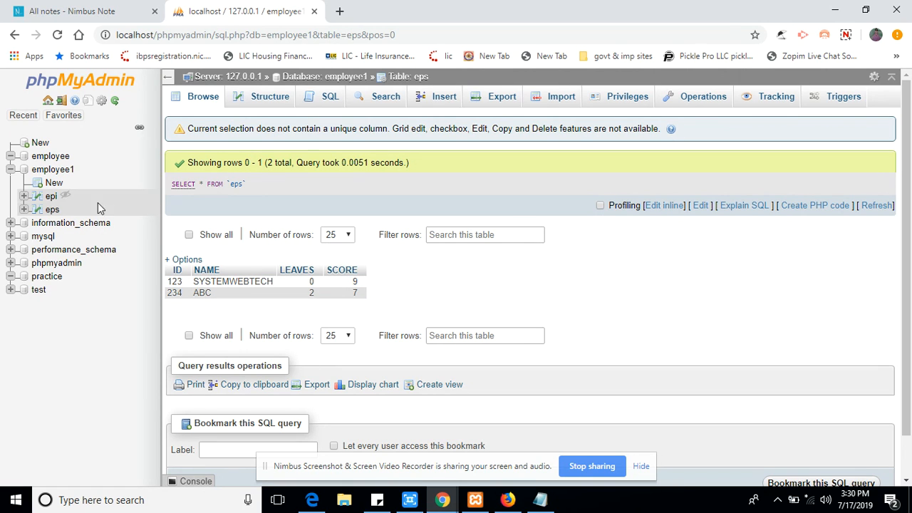
click(50, 197)
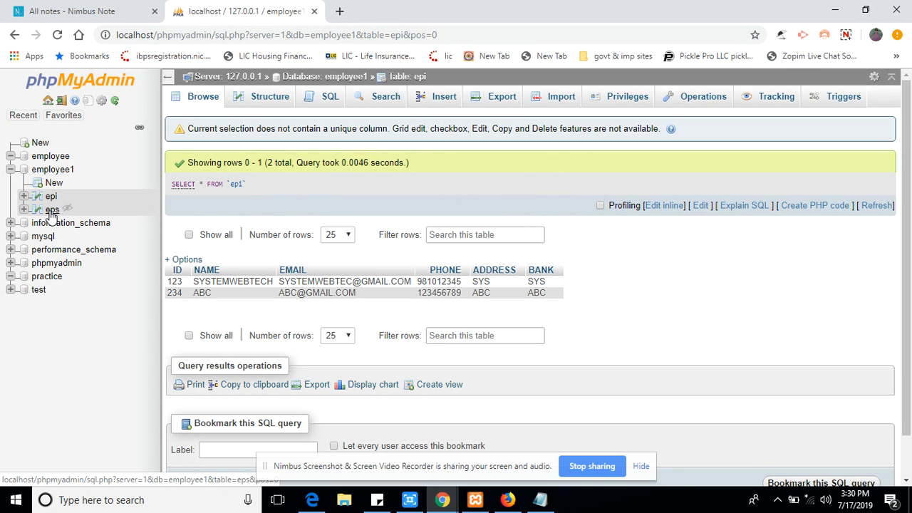
click(52, 212)
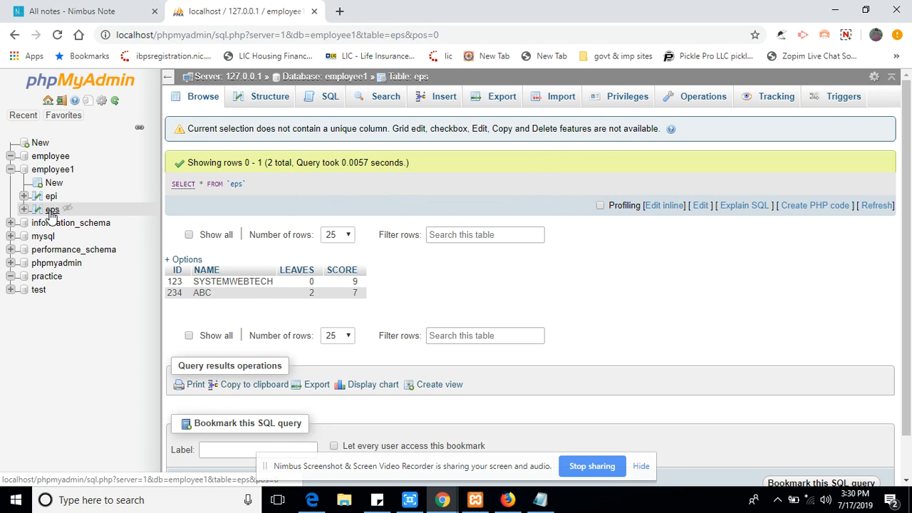
click(340, 11)
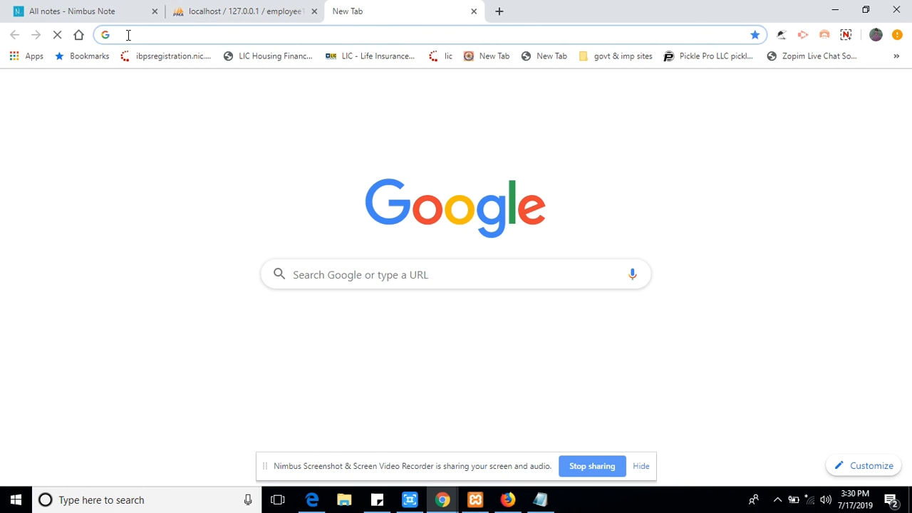
click(263, 6)
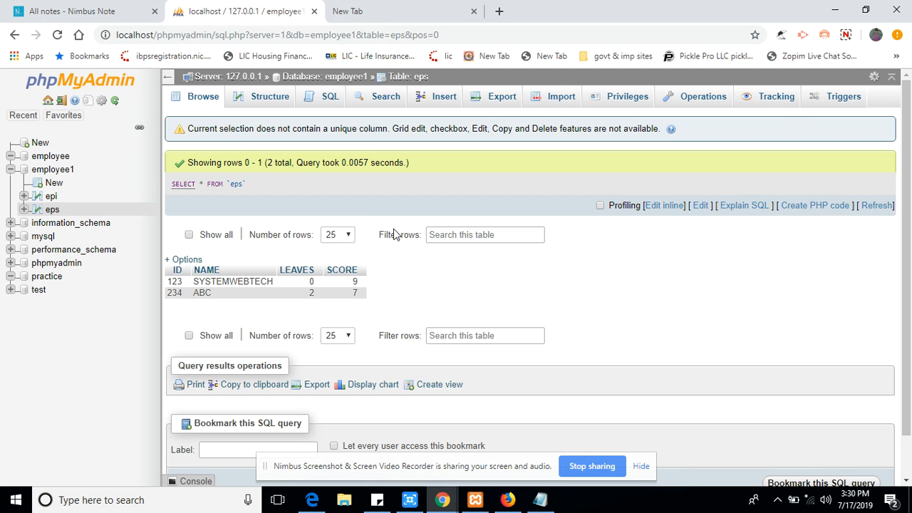